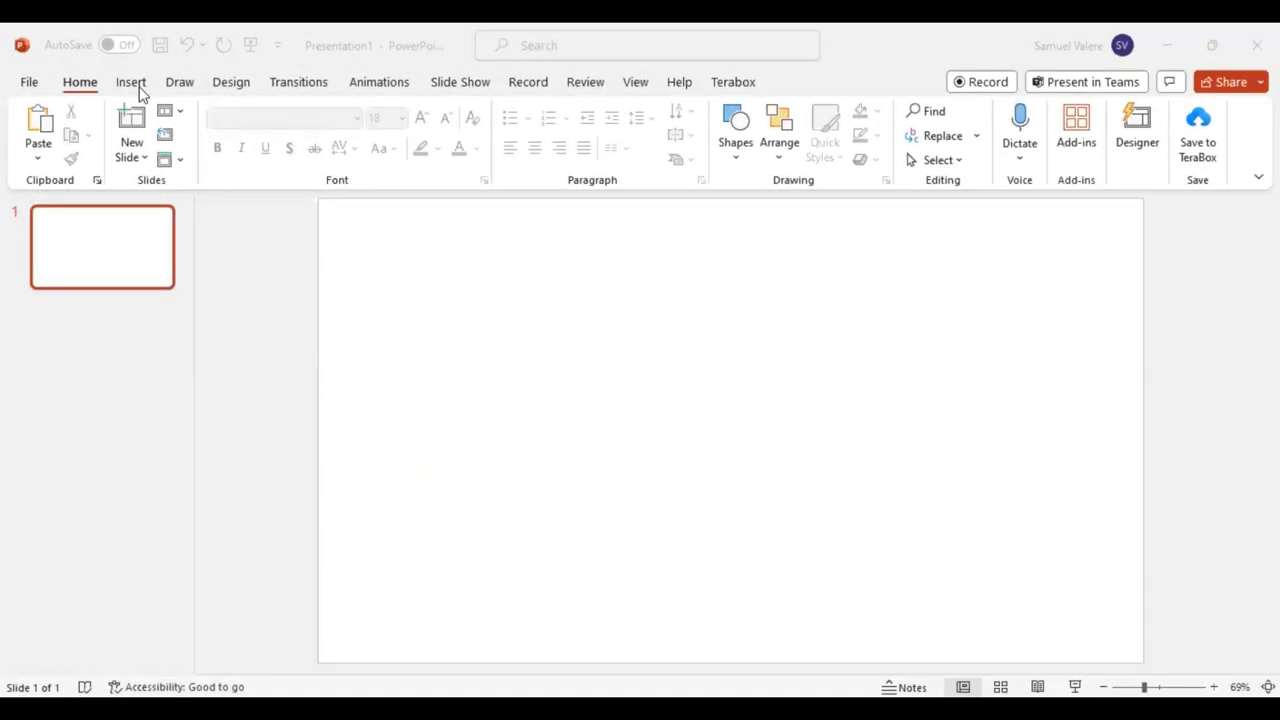
Draw a tall rectangle in the slide's middle and round its corners into a pill-shaped bar
click(136, 86)
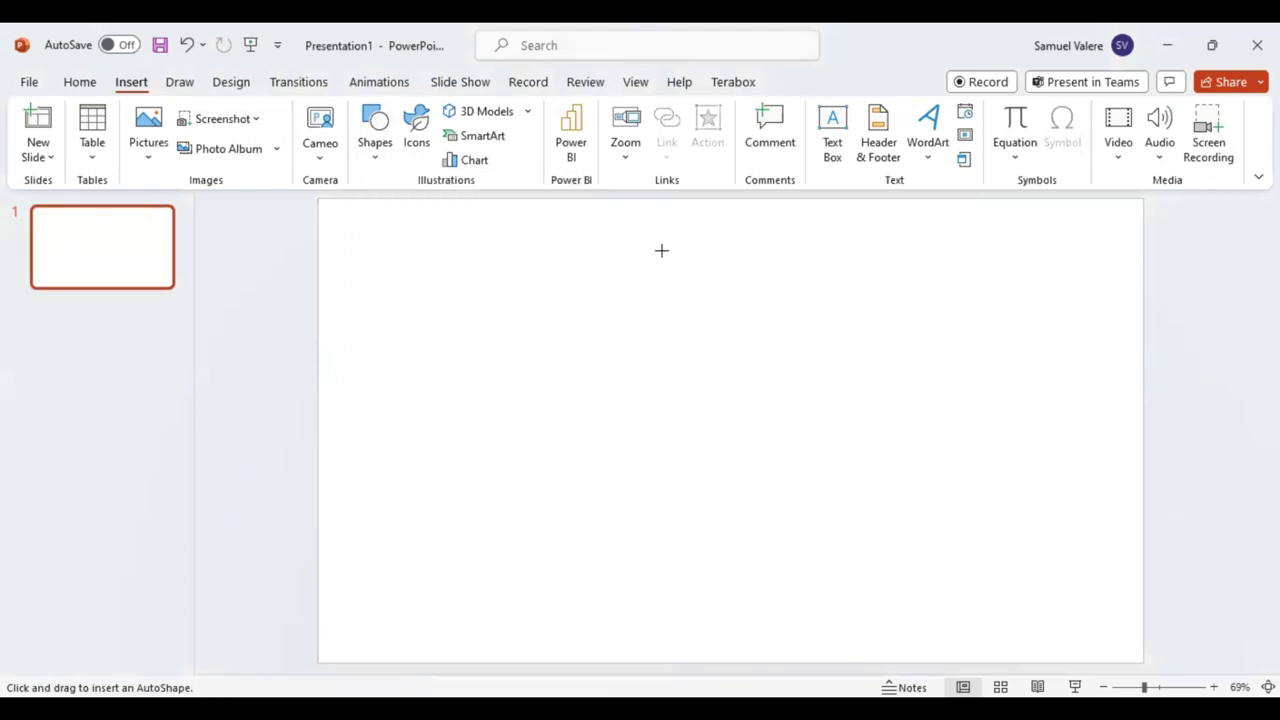
mouse_move(665, 242)
mouse_down()
mouse_move(698, 602)
mouse_move(720, 626)
mouse_up()
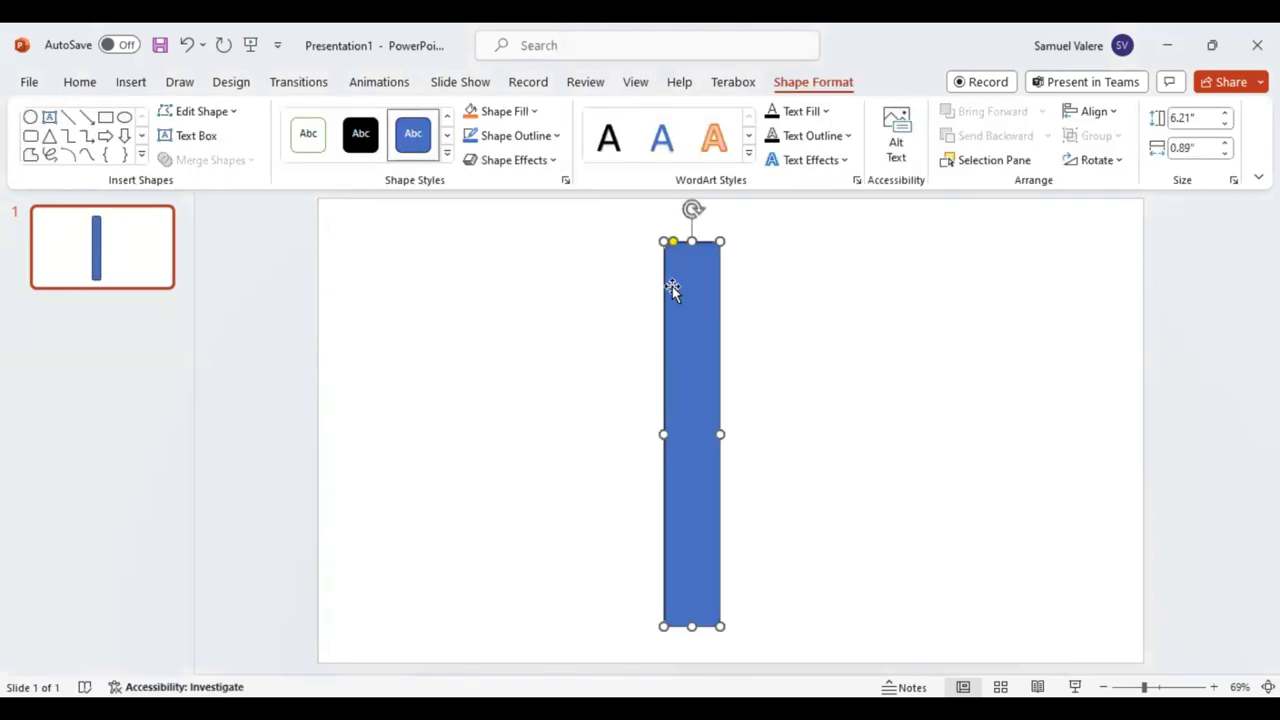
drag(672, 241, 686, 357)
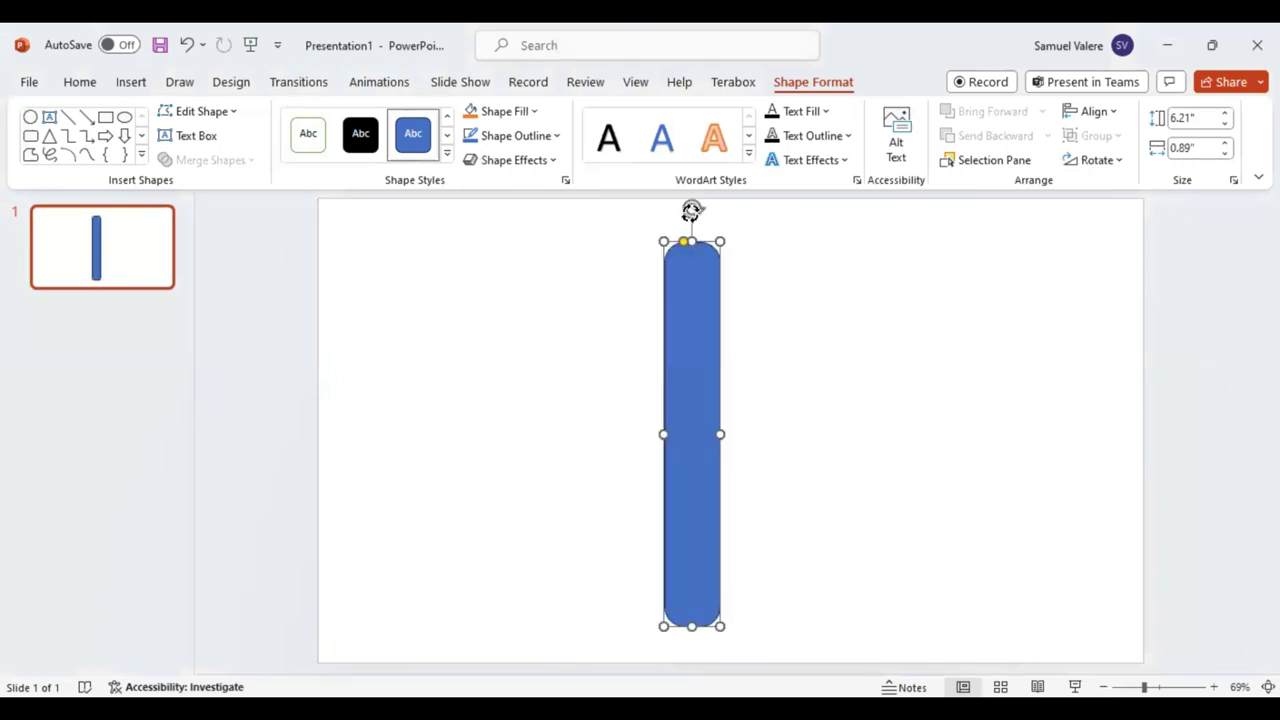
Tilt the bar diagonally and nudge it into place near the slide centre
drag(636, 218, 568, 237)
drag(670, 404, 674, 400)
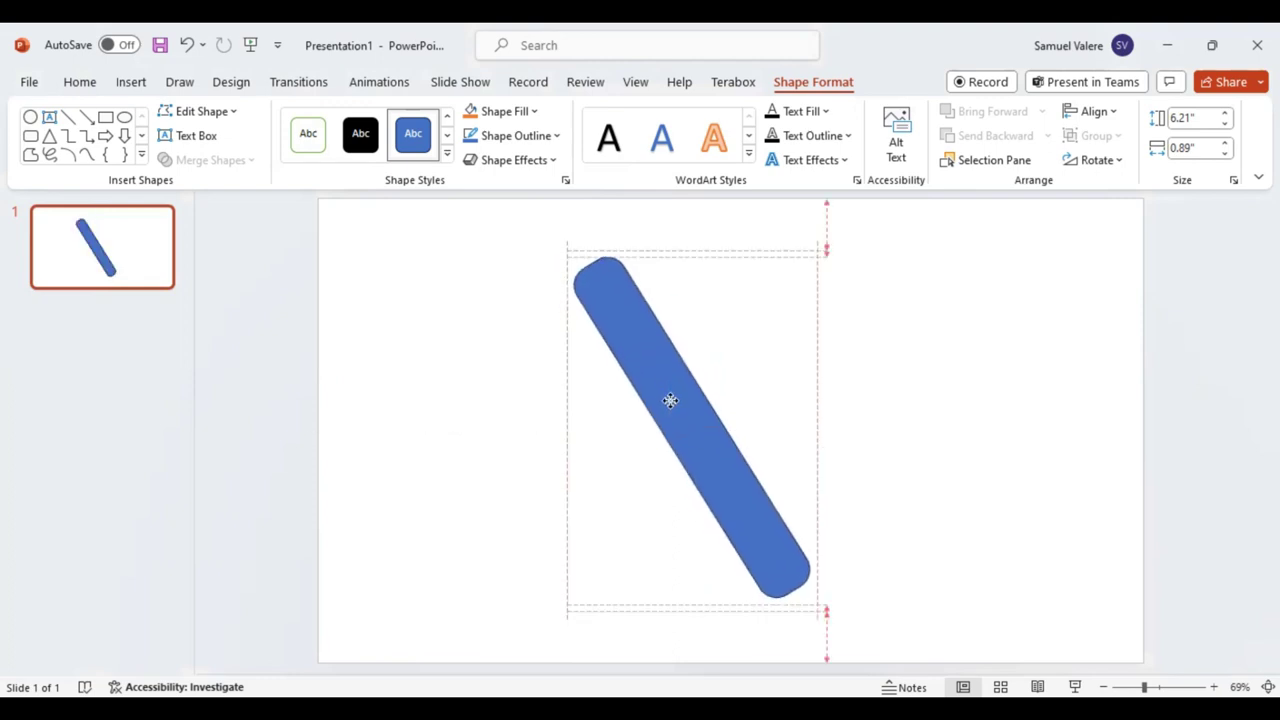
mouse_move(674, 400)
mouse_down()
mouse_move(689, 405)
mouse_move(657, 402)
mouse_up()
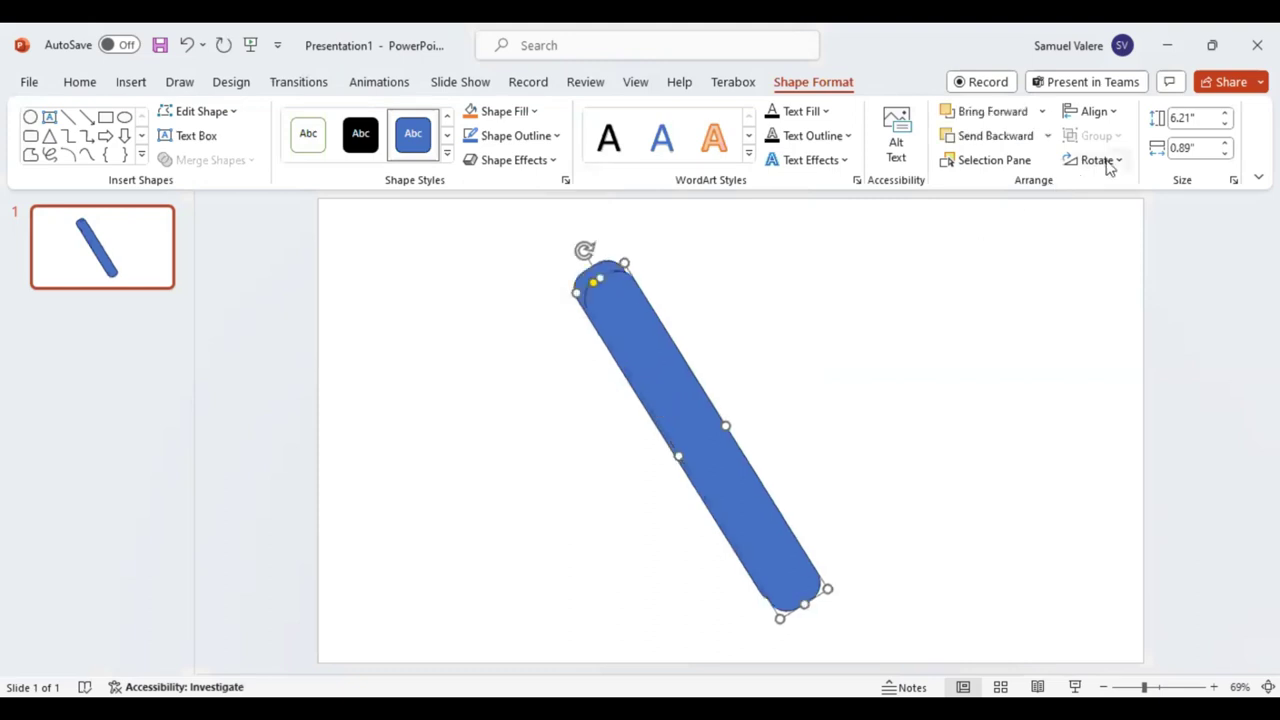
Rotate the copied bar right 90° so both bars cross in an X
click(1108, 166)
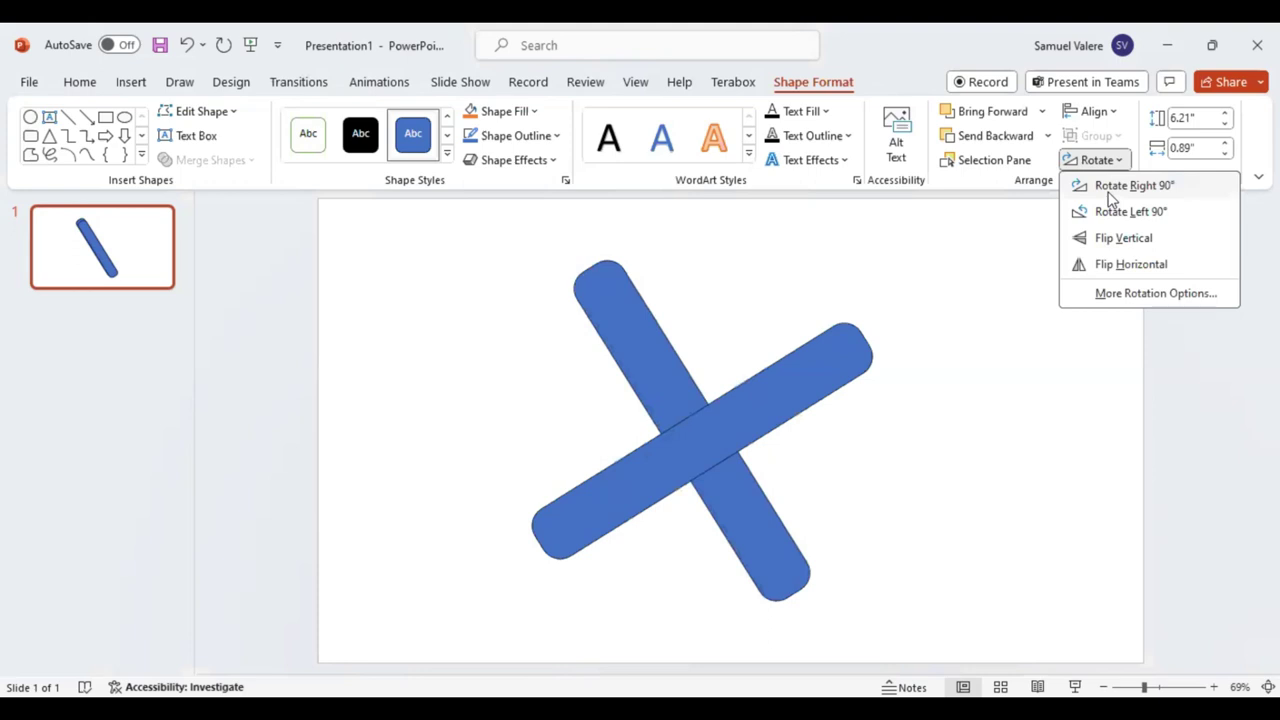
click(742, 415)
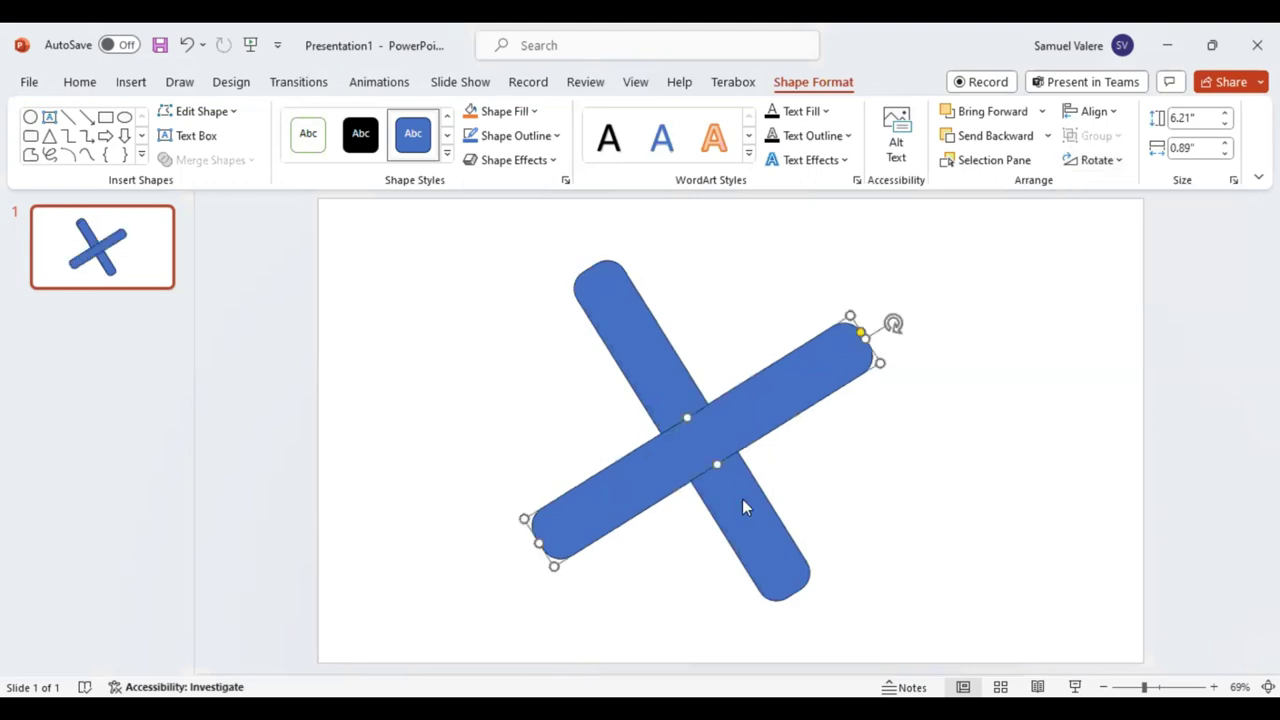
click(30, 117)
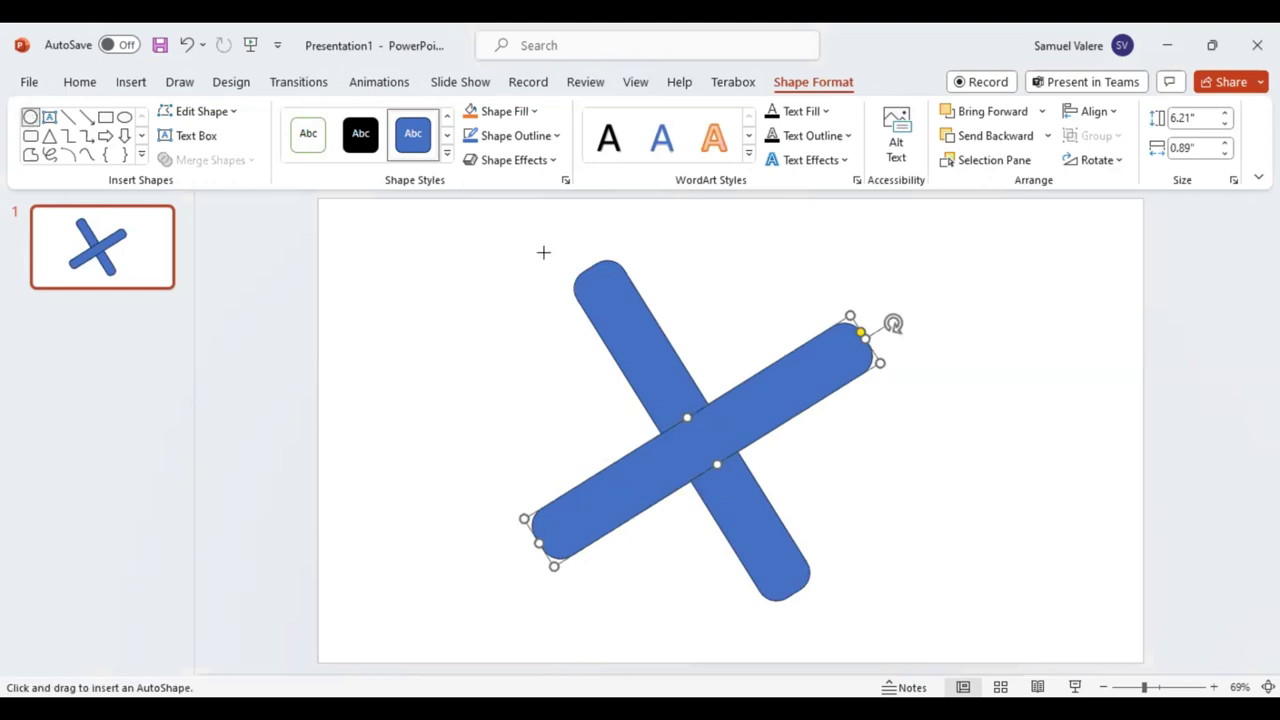
Draw an oval covering the X and send it backward behind the bars
drag(543, 252, 934, 554)
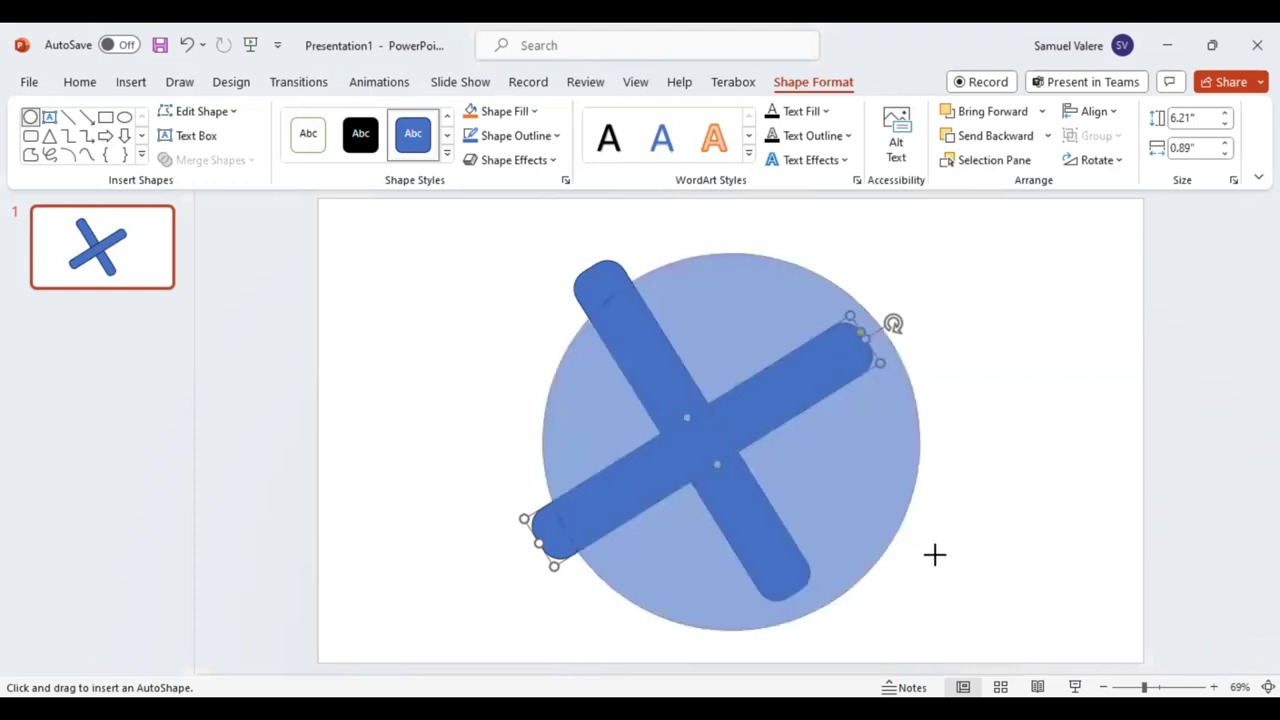
drag(934, 554, 706, 451)
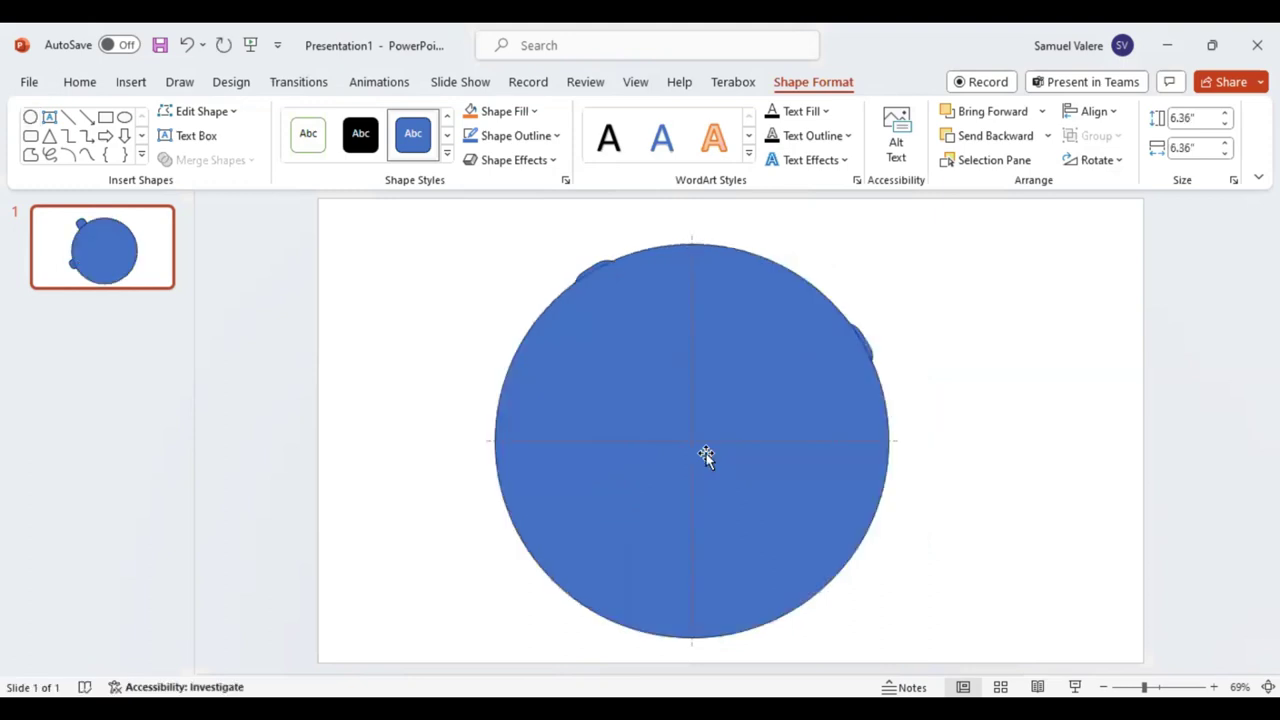
click(995, 137)
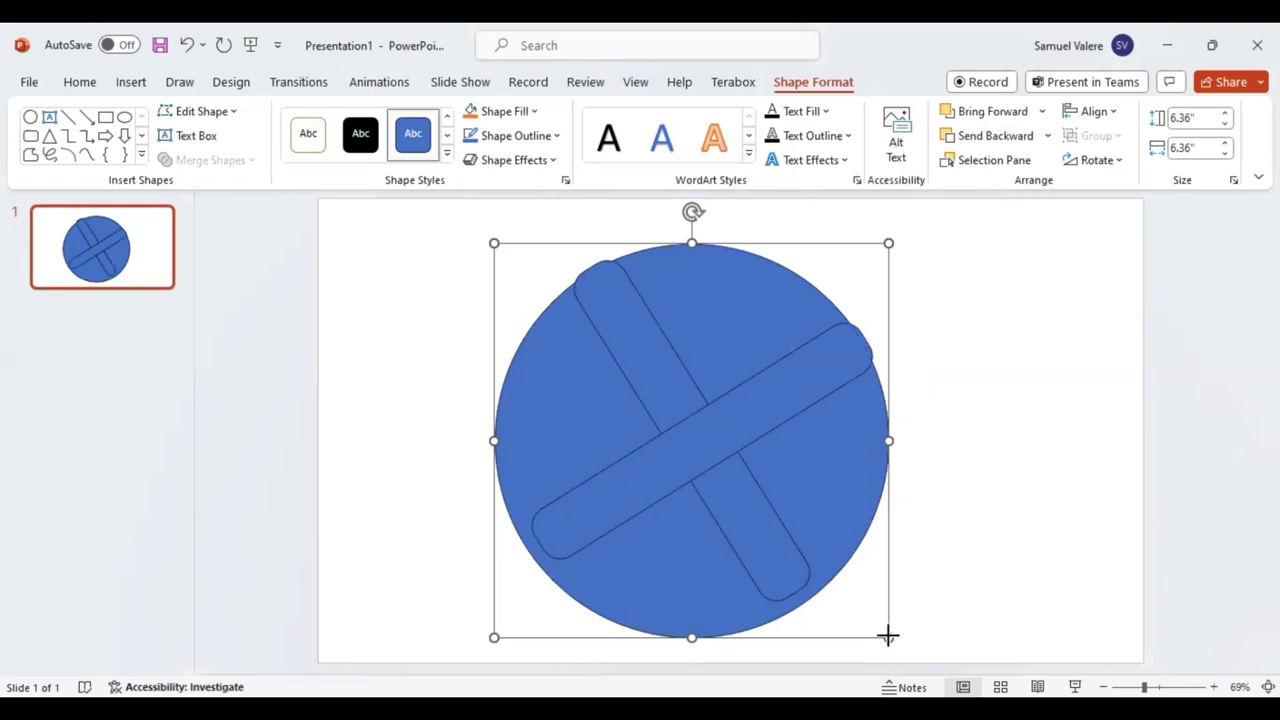
Resize the circle to about 6.12" and centre it behind the crossing bars
drag(878, 622, 872, 612)
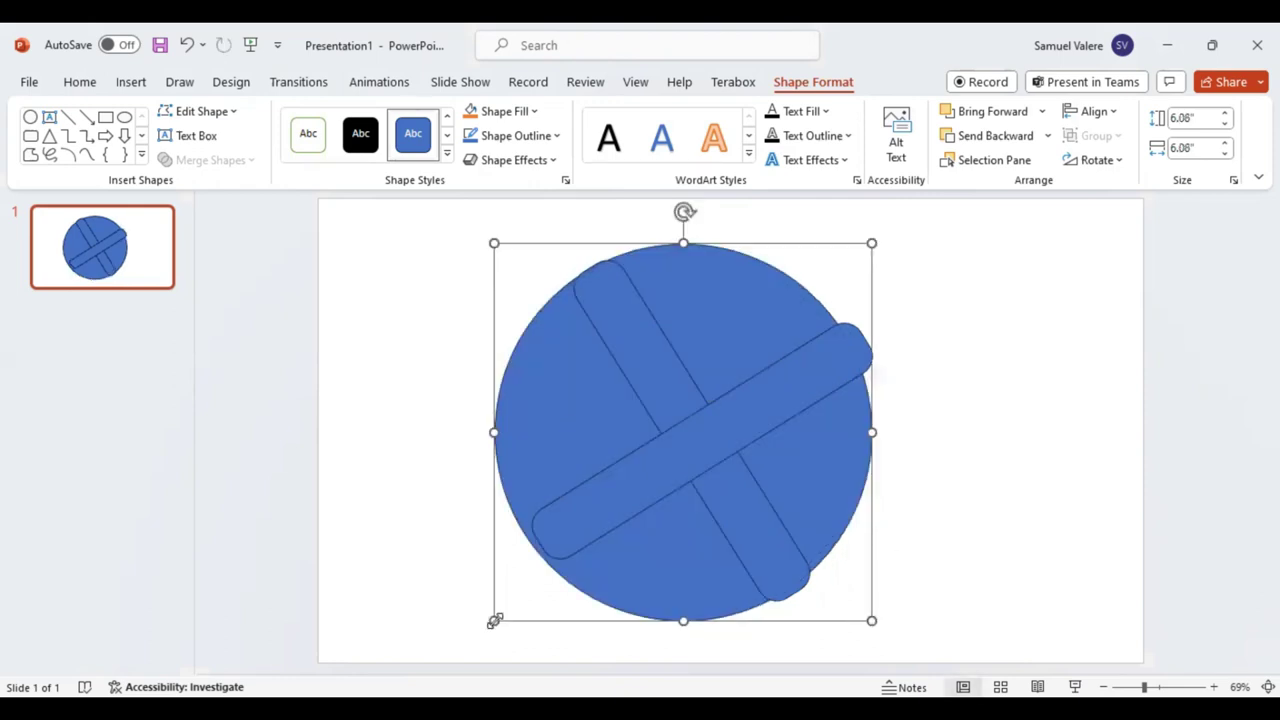
drag(493, 620, 502, 604)
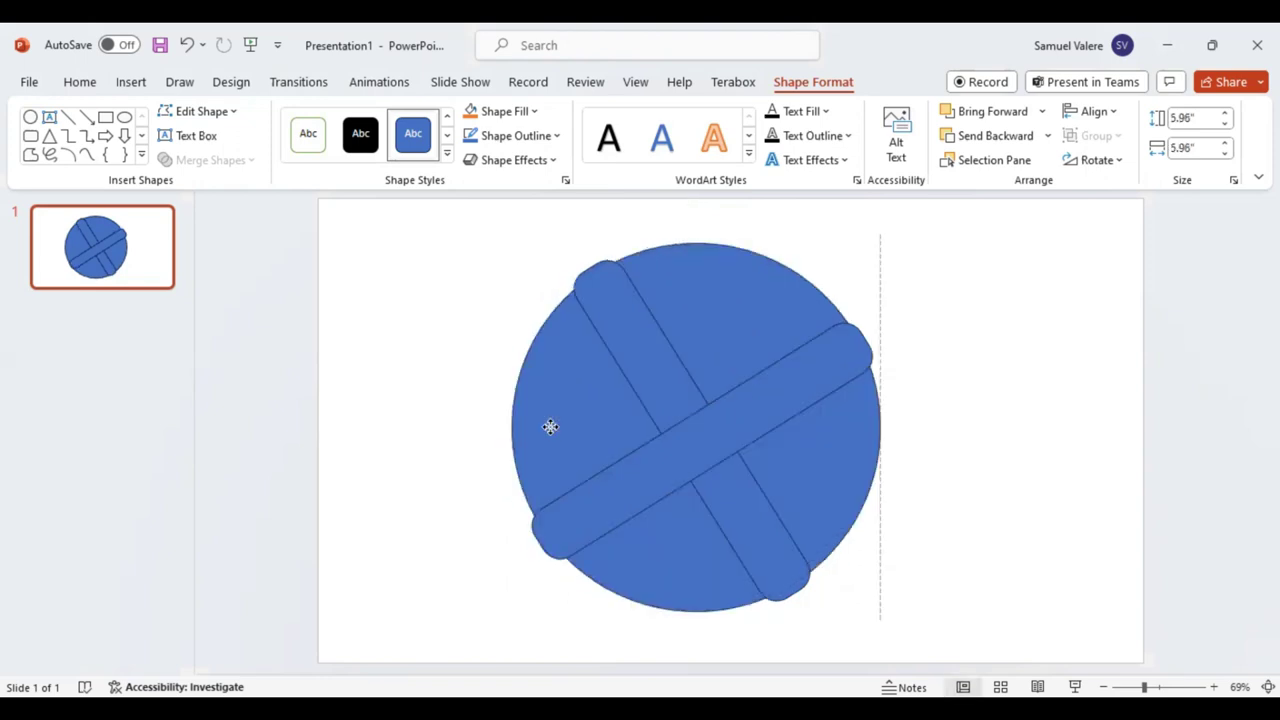
drag(560, 427, 561, 428)
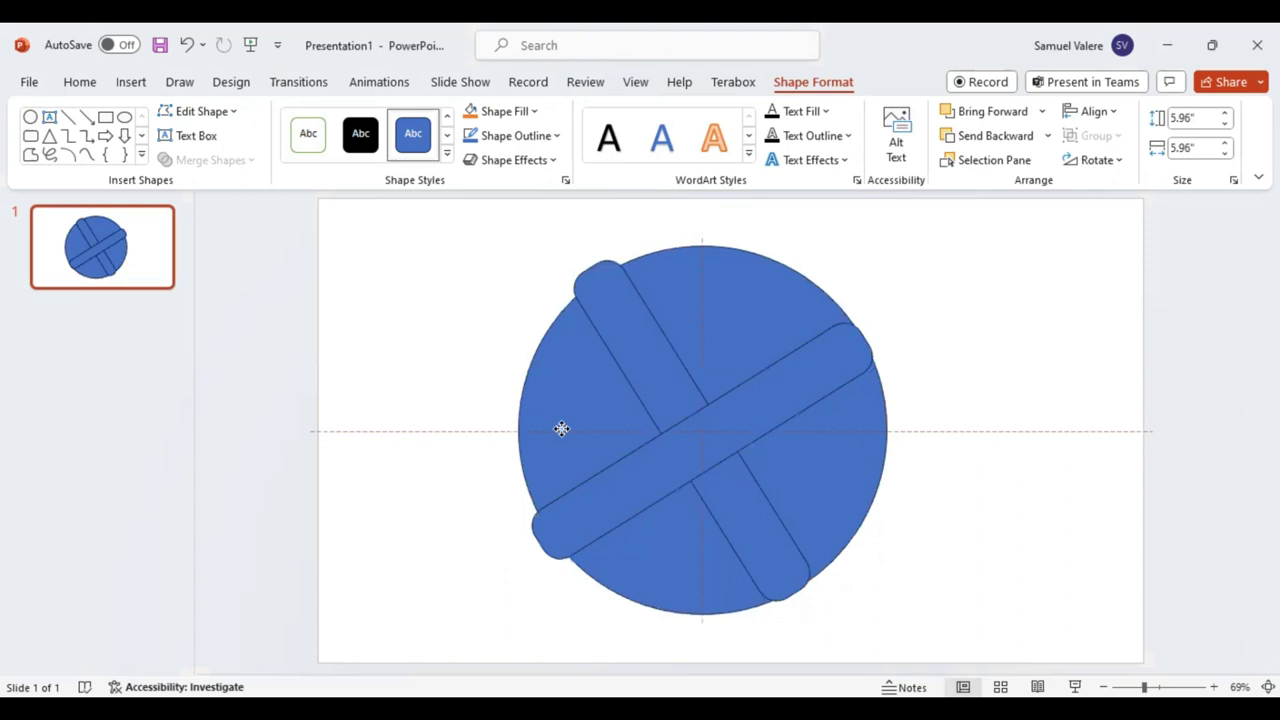
click(700, 558)
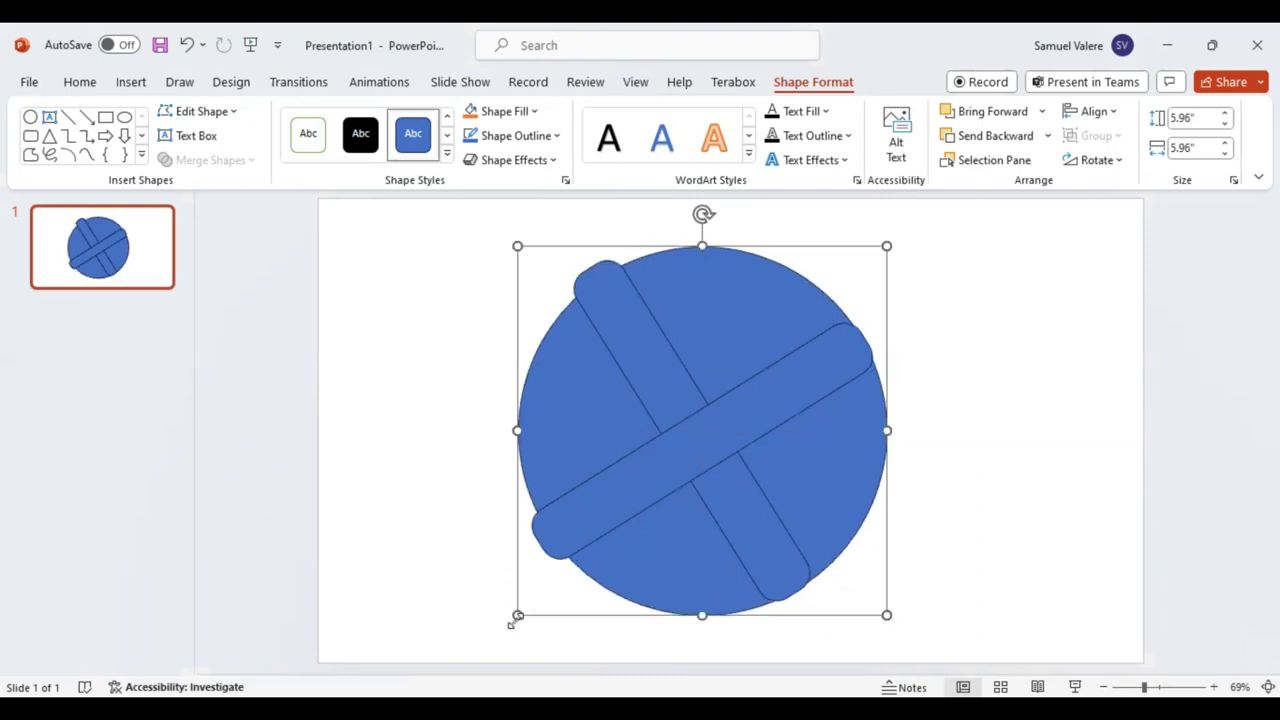
drag(511, 621, 506, 621)
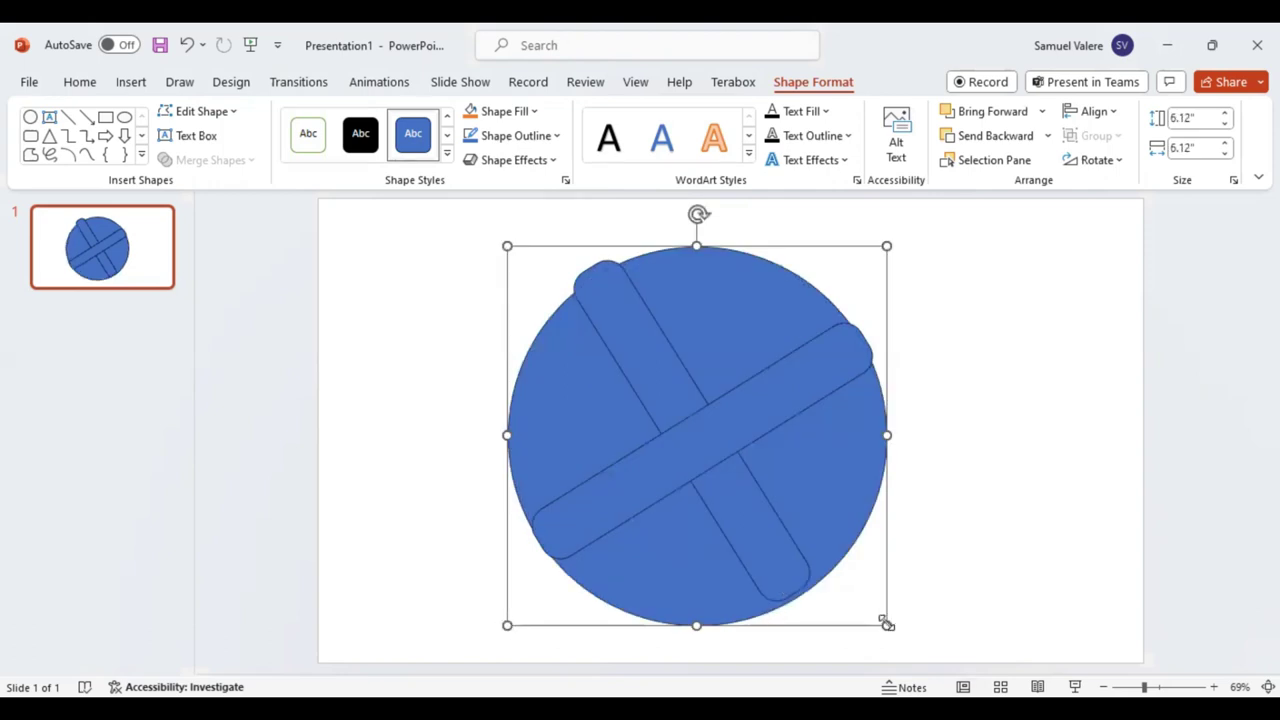
drag(886, 622, 880, 618)
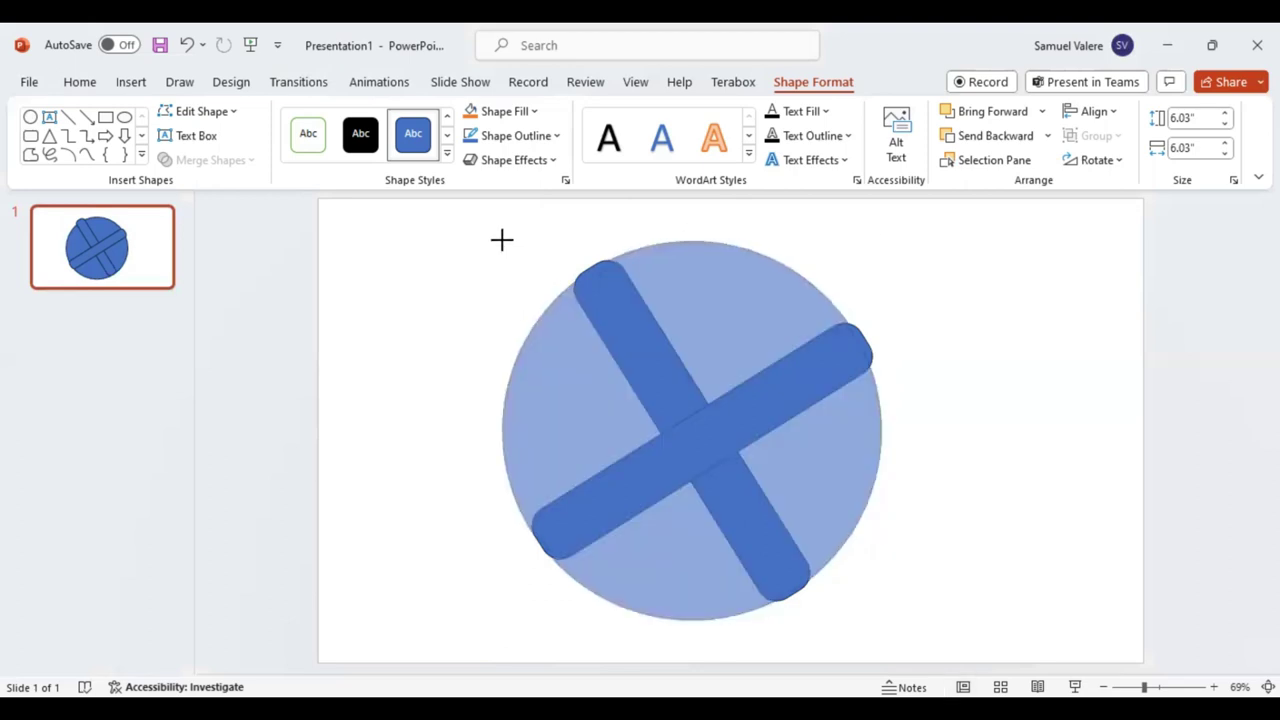
Fine-tune the circle's corners until it measures about 6.18" square behind the bars
drag(501, 240, 500, 240)
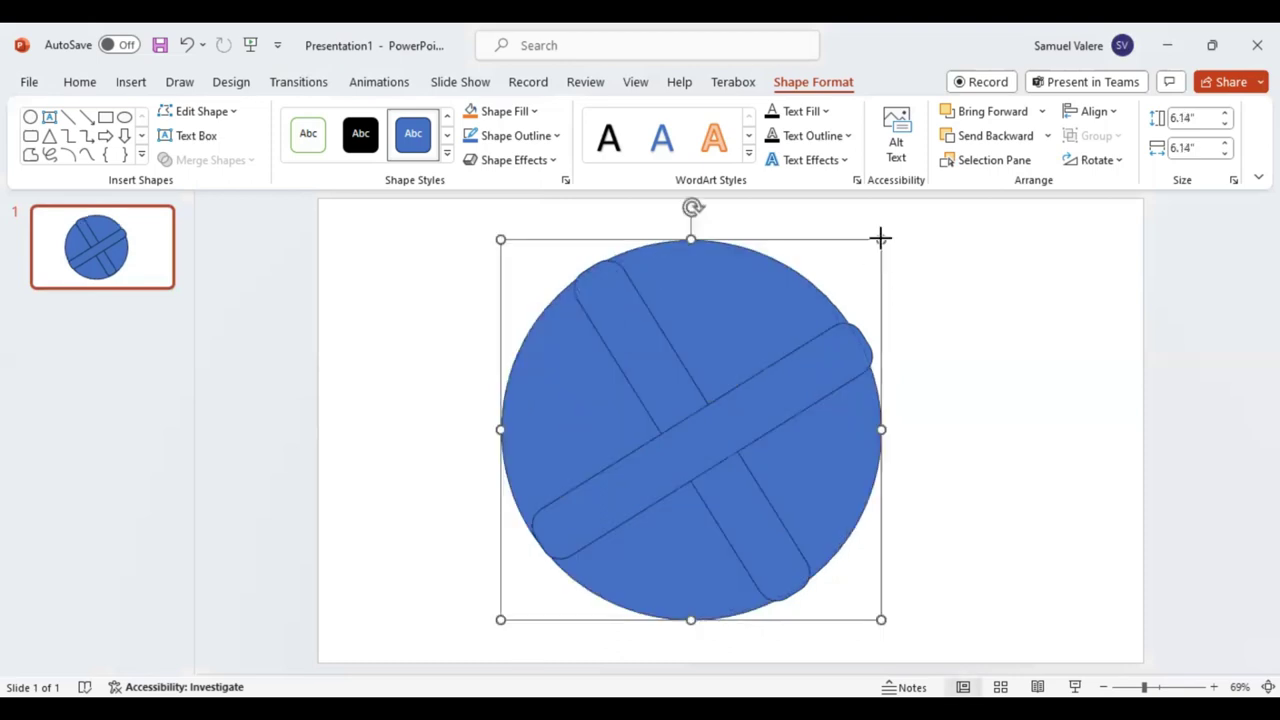
drag(882, 237, 884, 236)
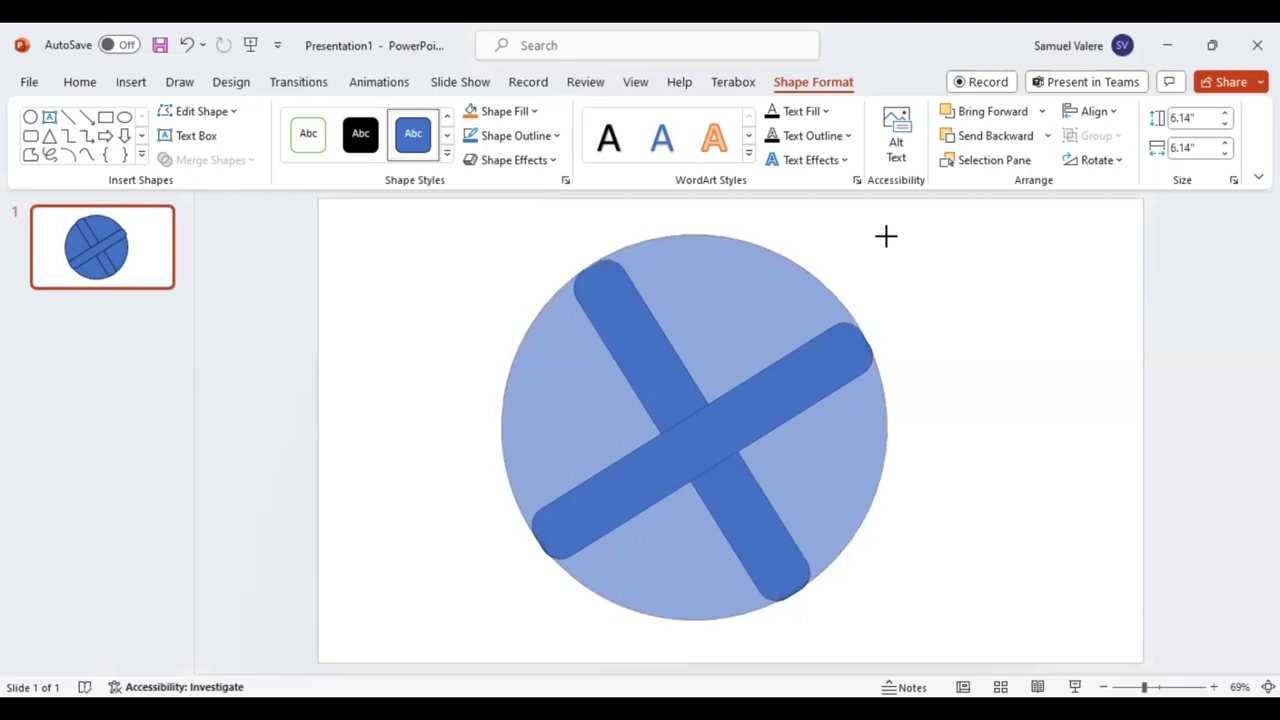
drag(884, 236, 884, 238)
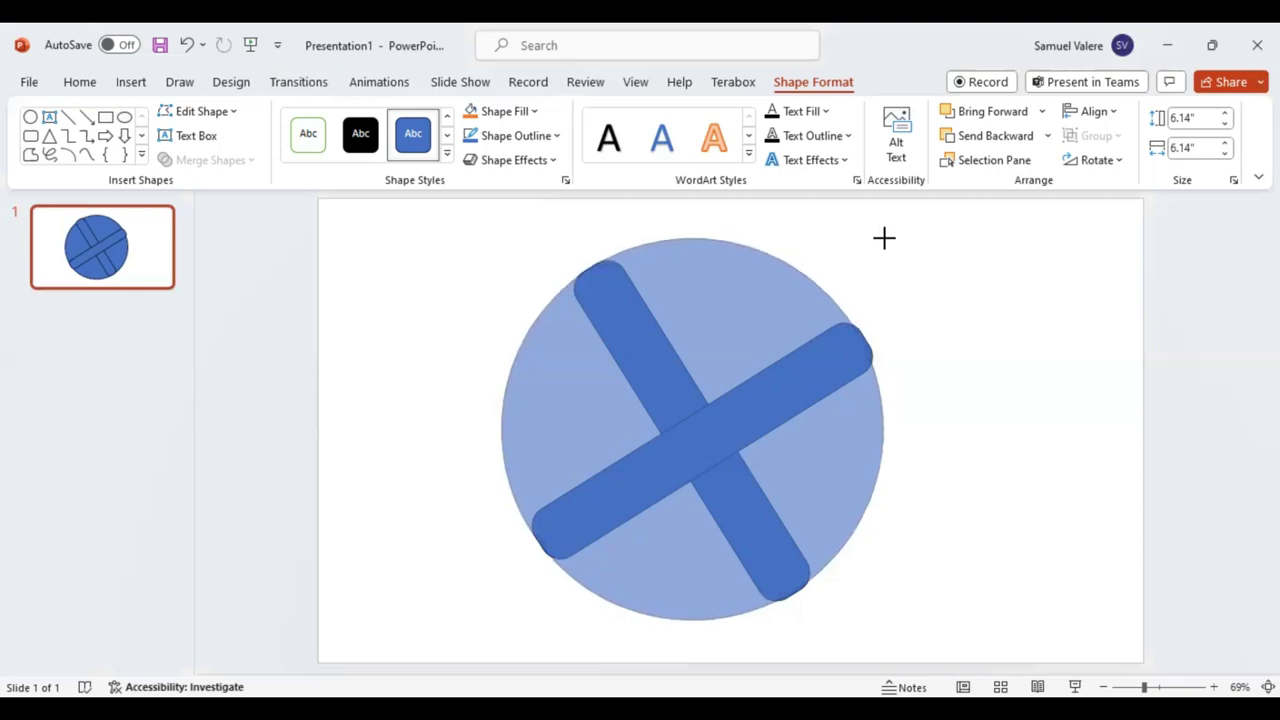
drag(884, 237, 886, 246)
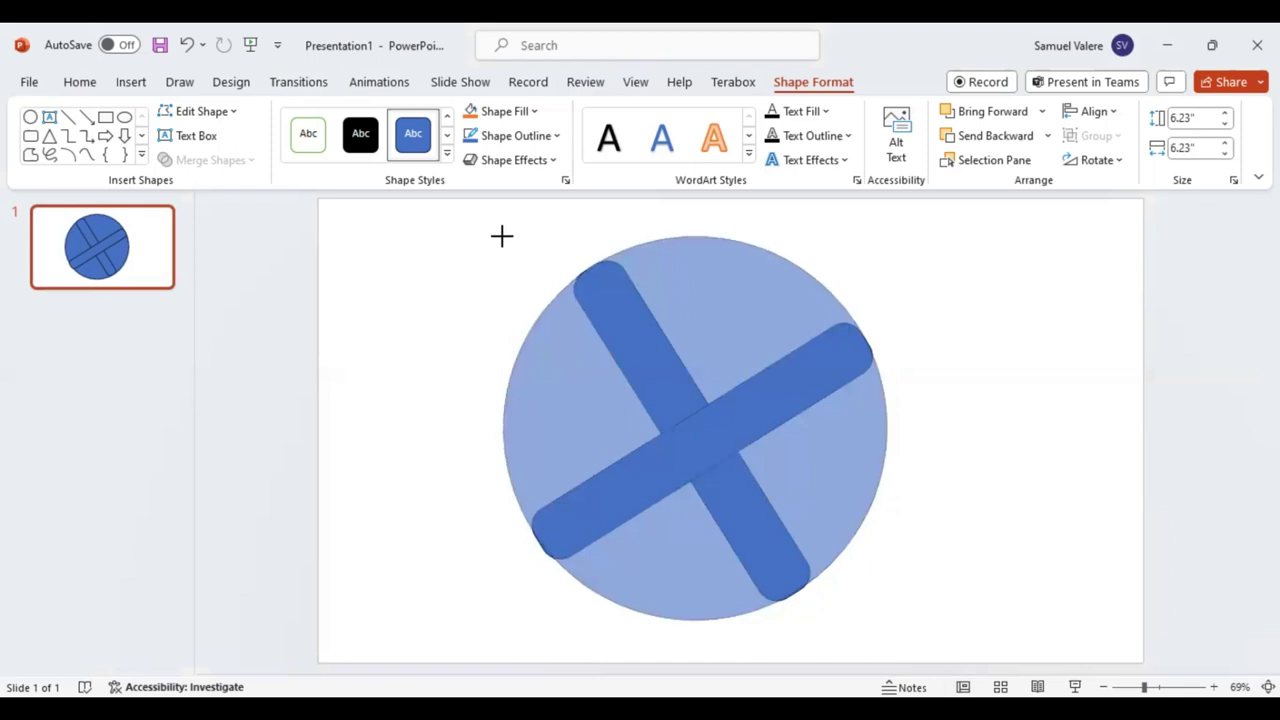
drag(503, 236, 503, 237)
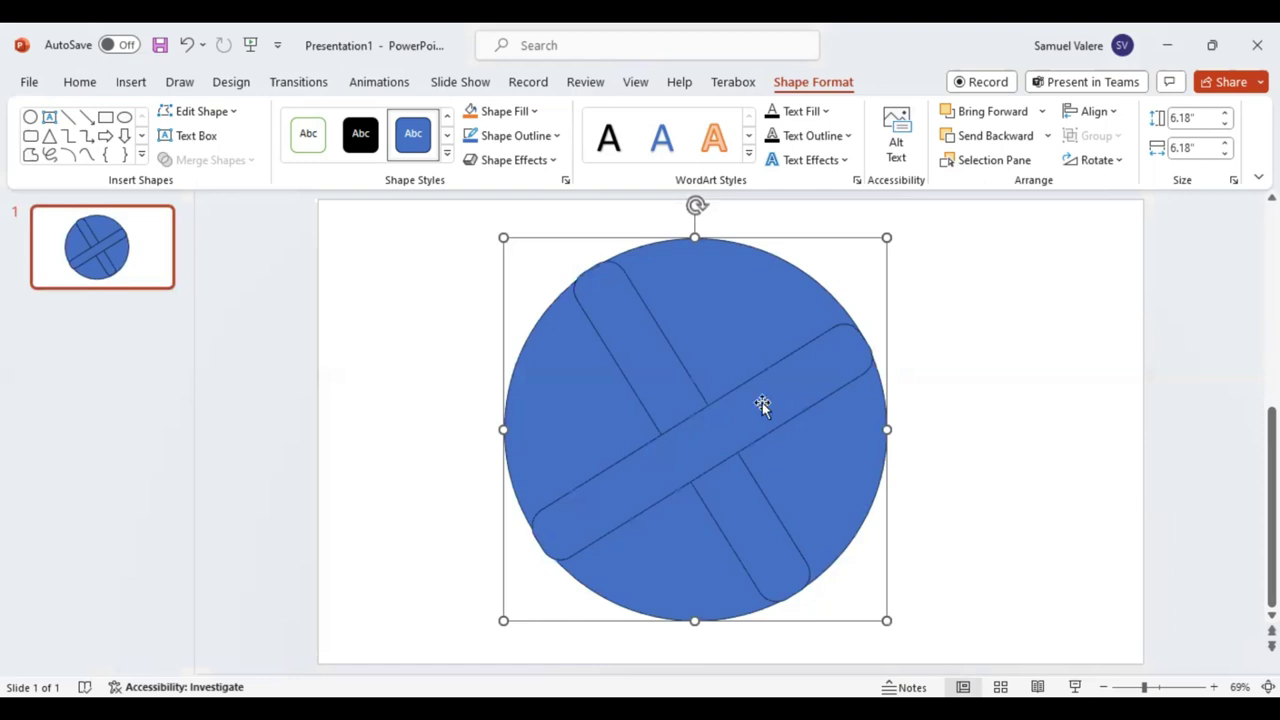
key(ctrl+a)
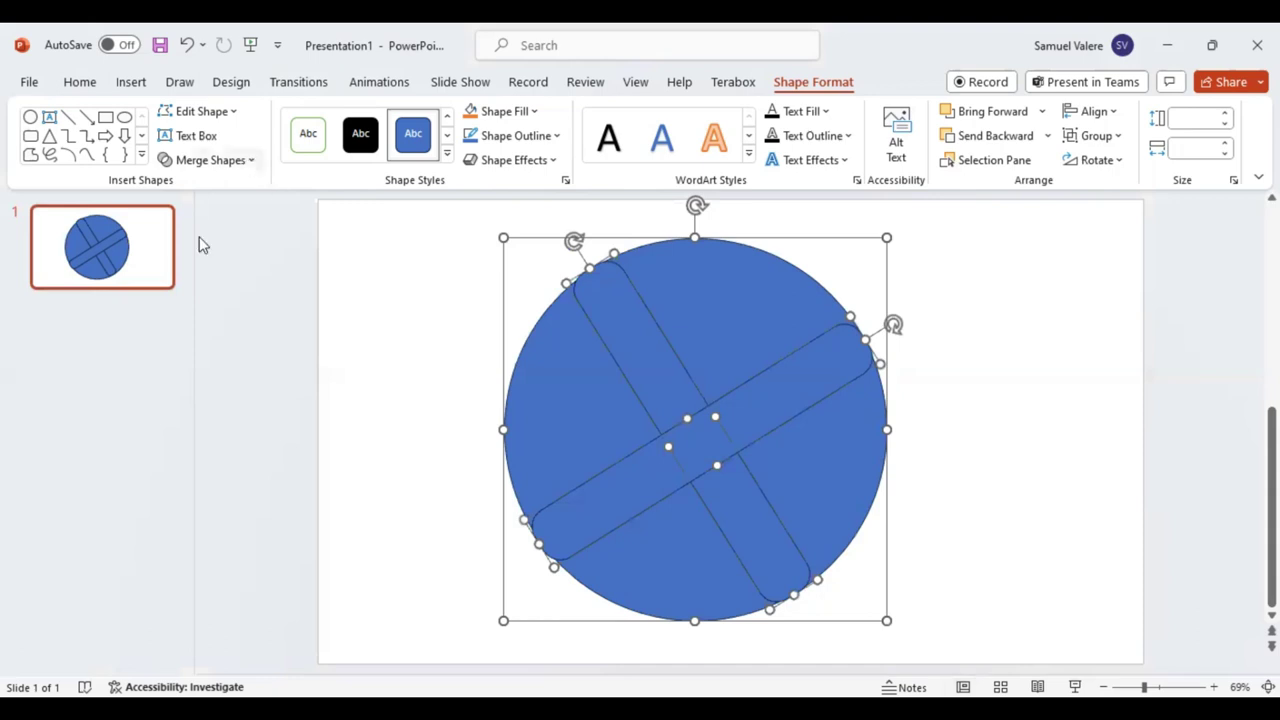
click(210, 160)
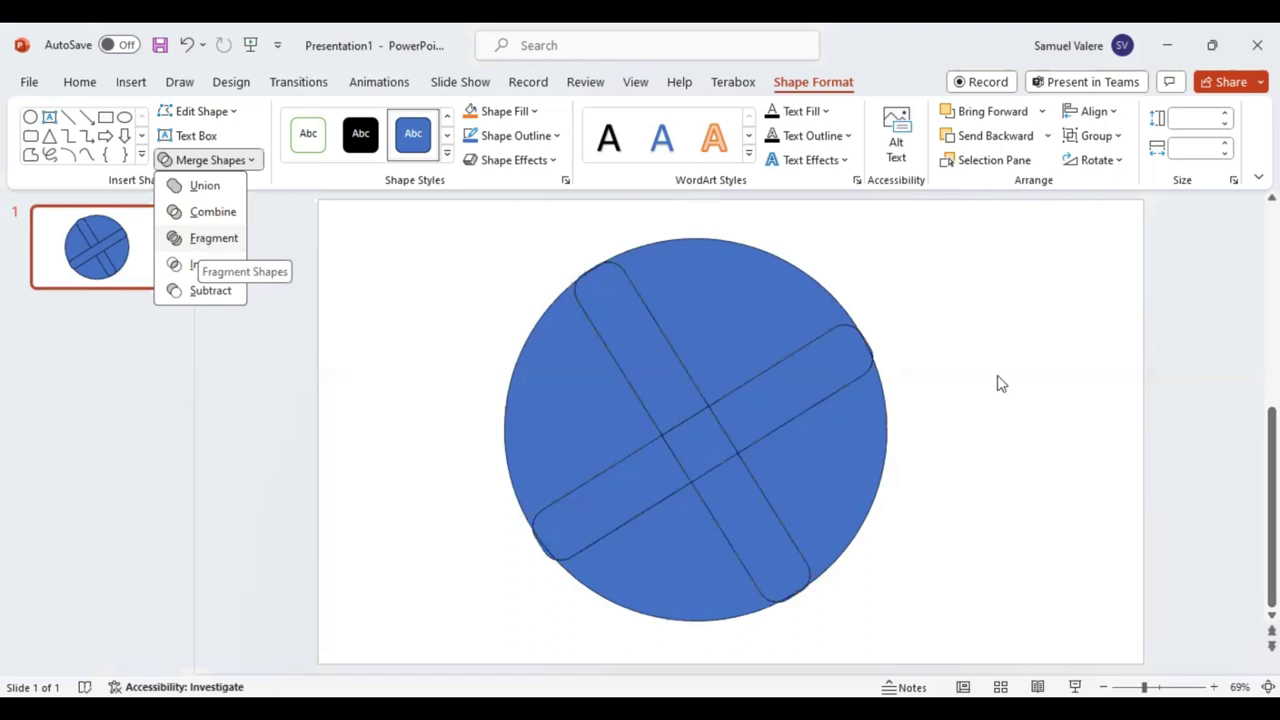
click(794, 600)
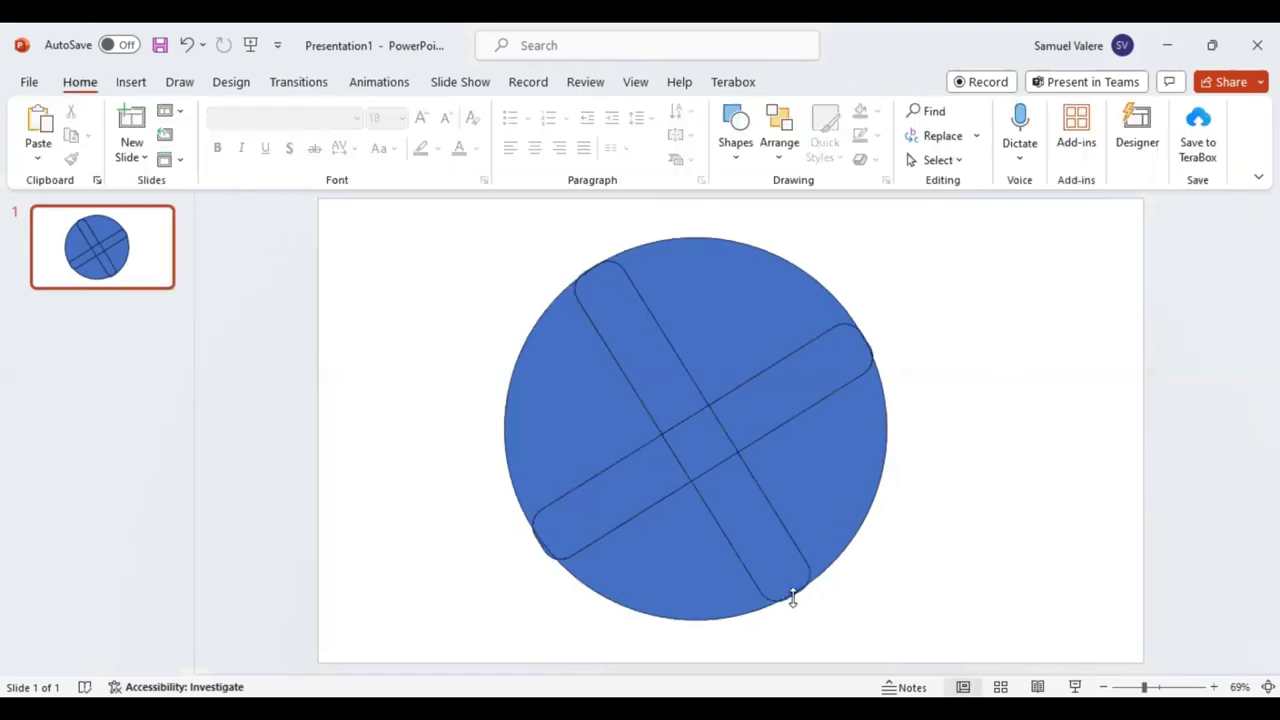
click(792, 597)
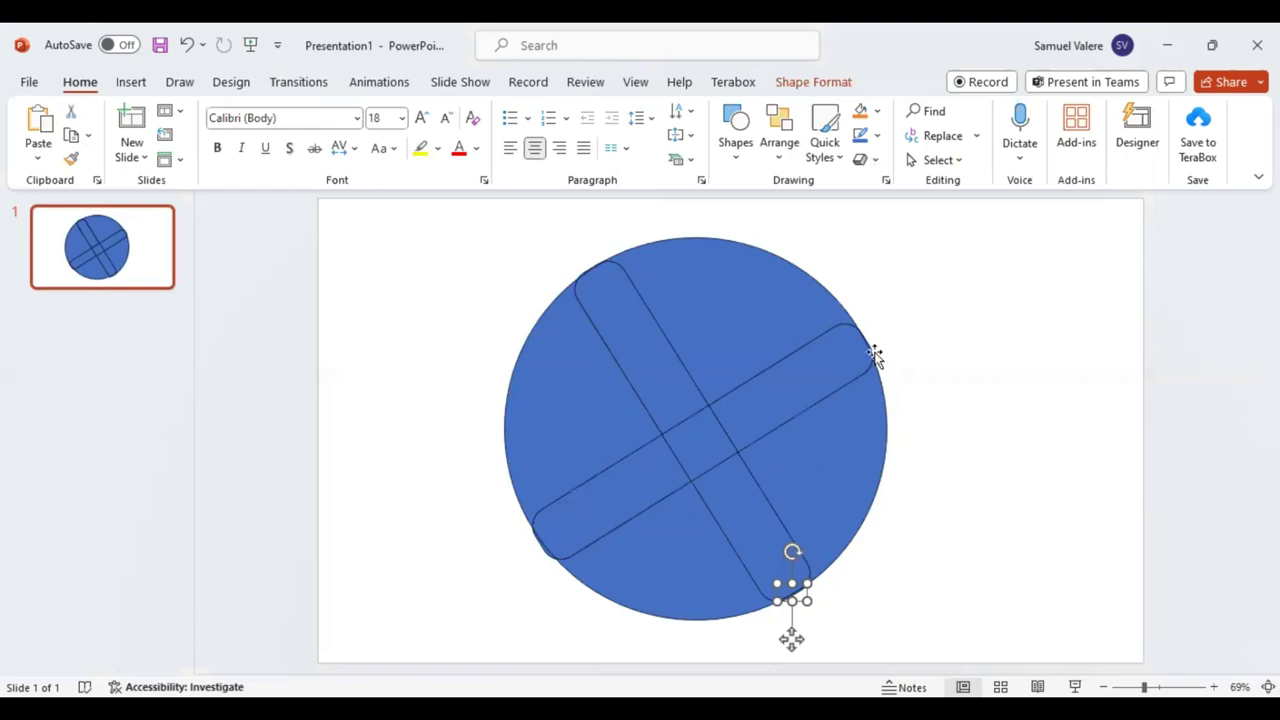
key(Delete)
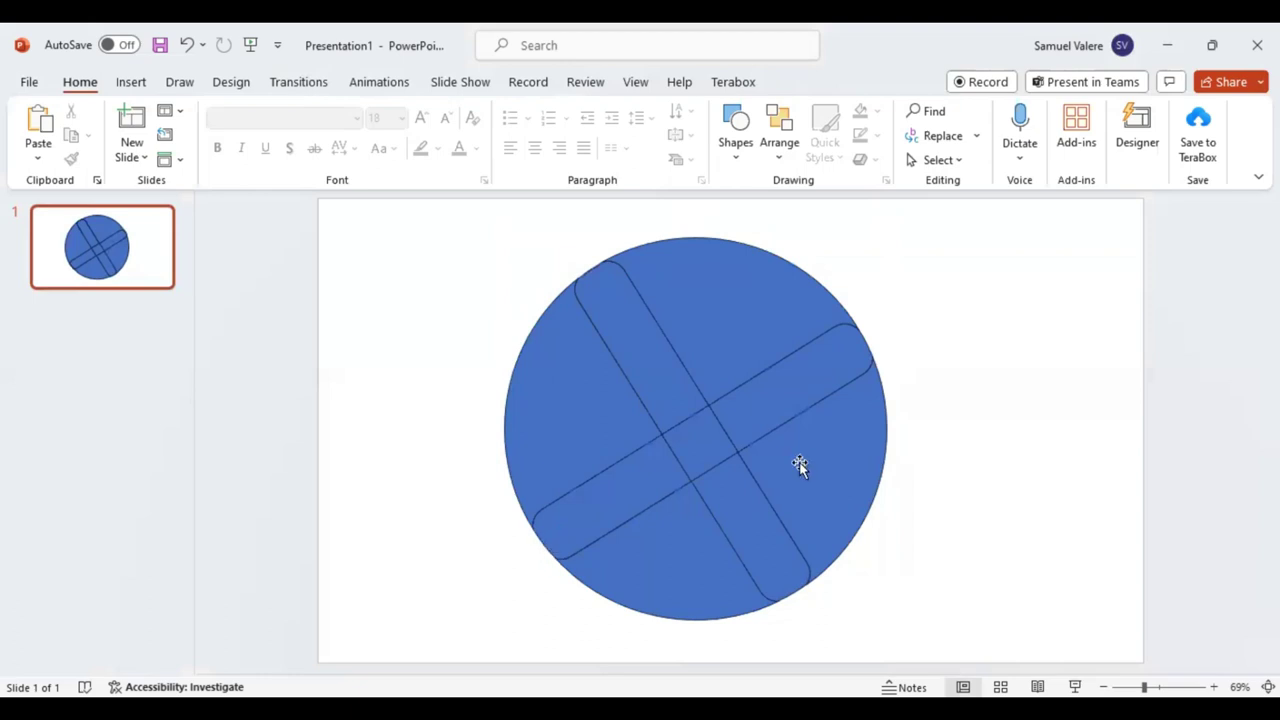
Union the band pieces in pairs to form the rounded pinwheel segments
click(820, 391)
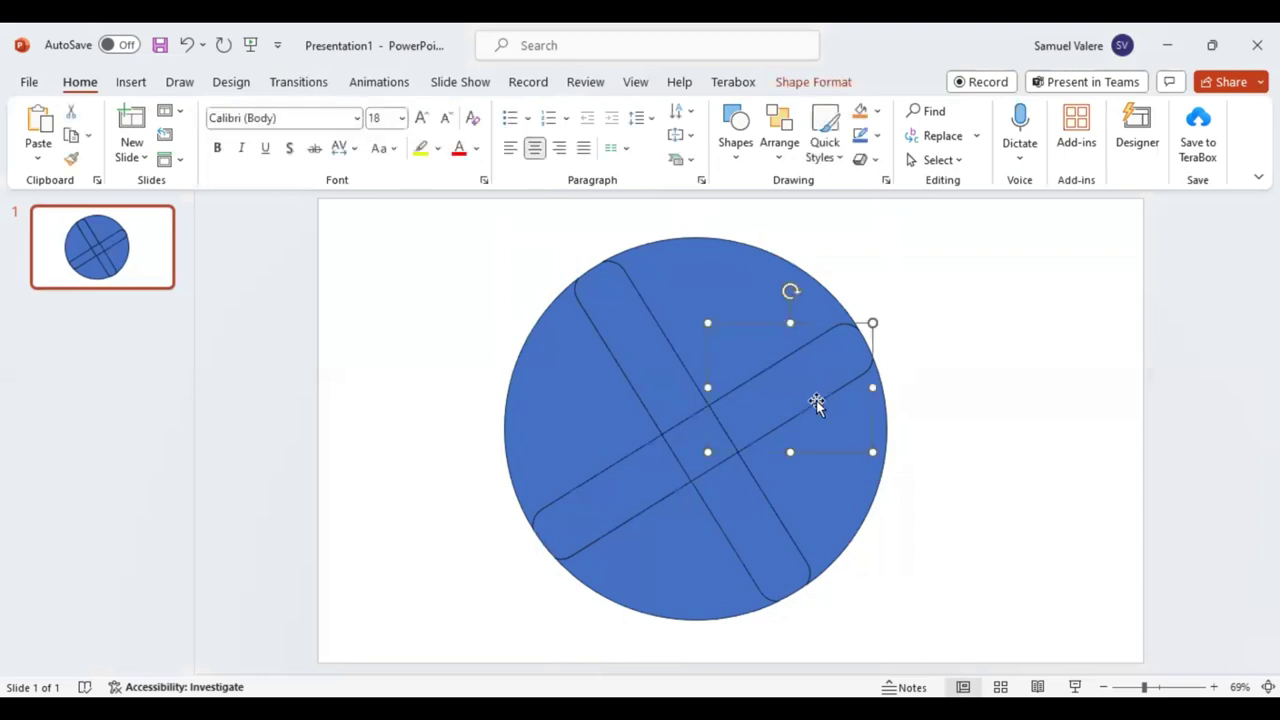
shift+click(824, 483)
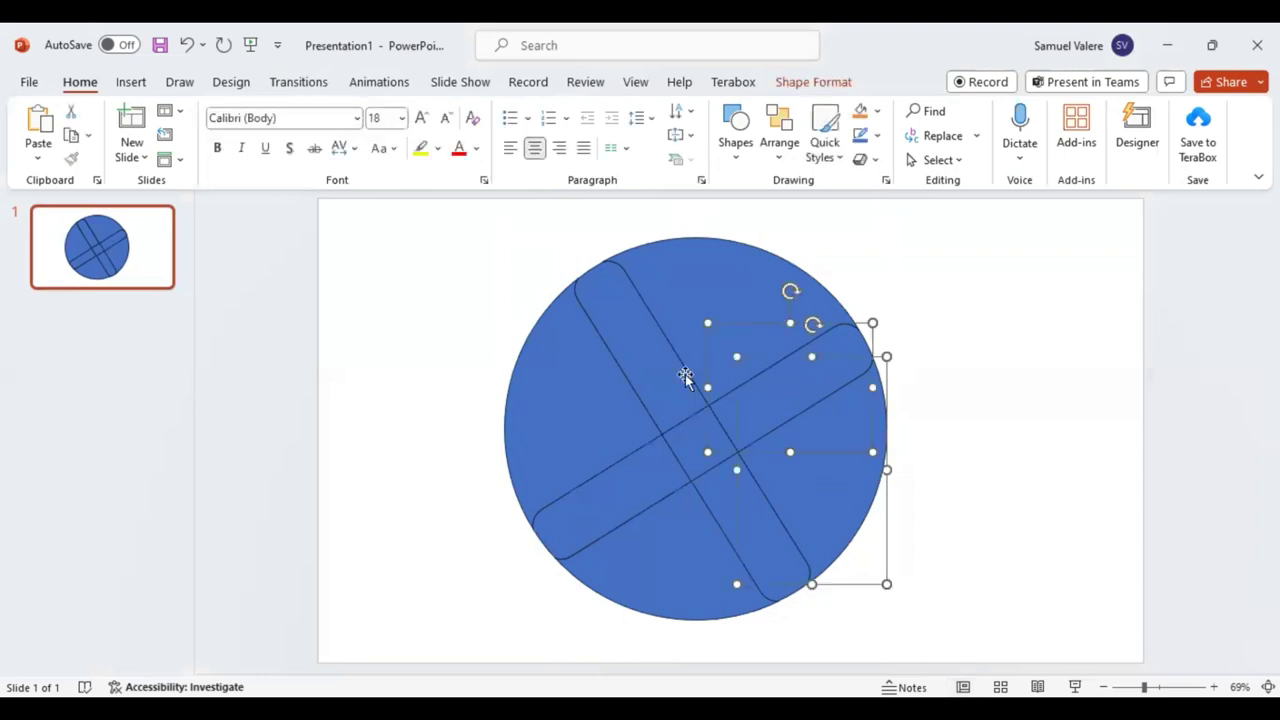
click(808, 85)
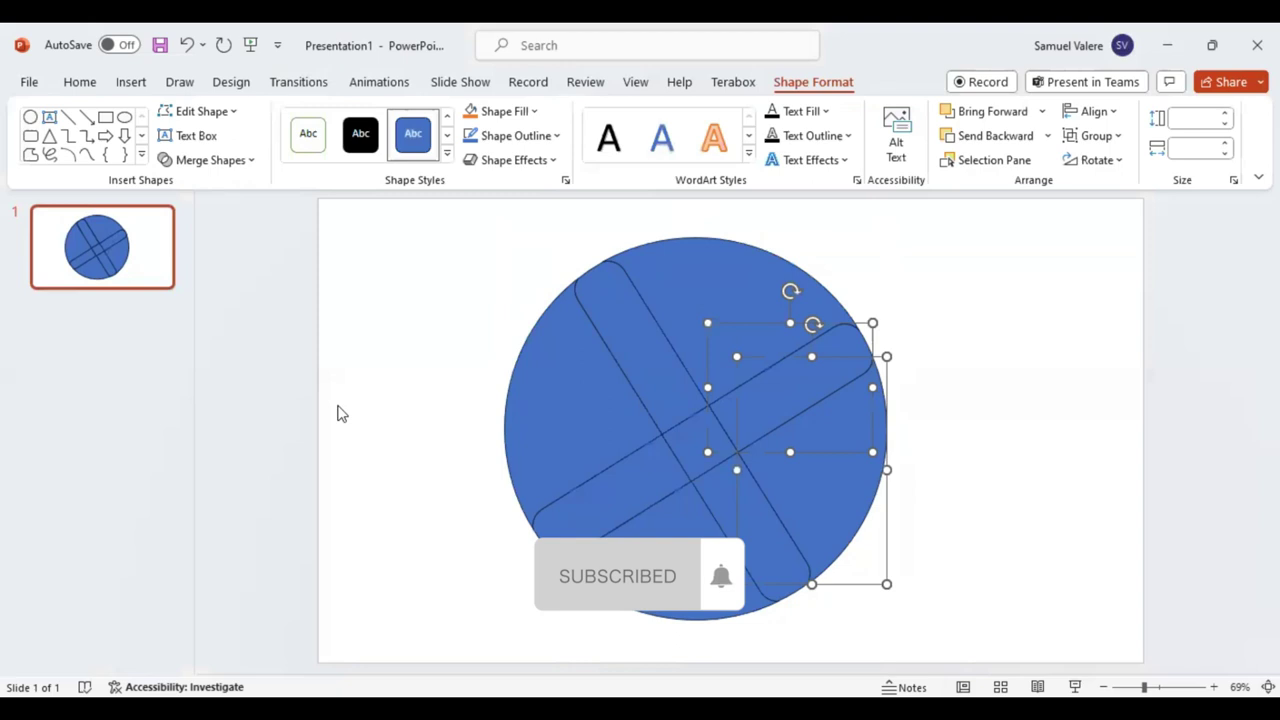
click(734, 523)
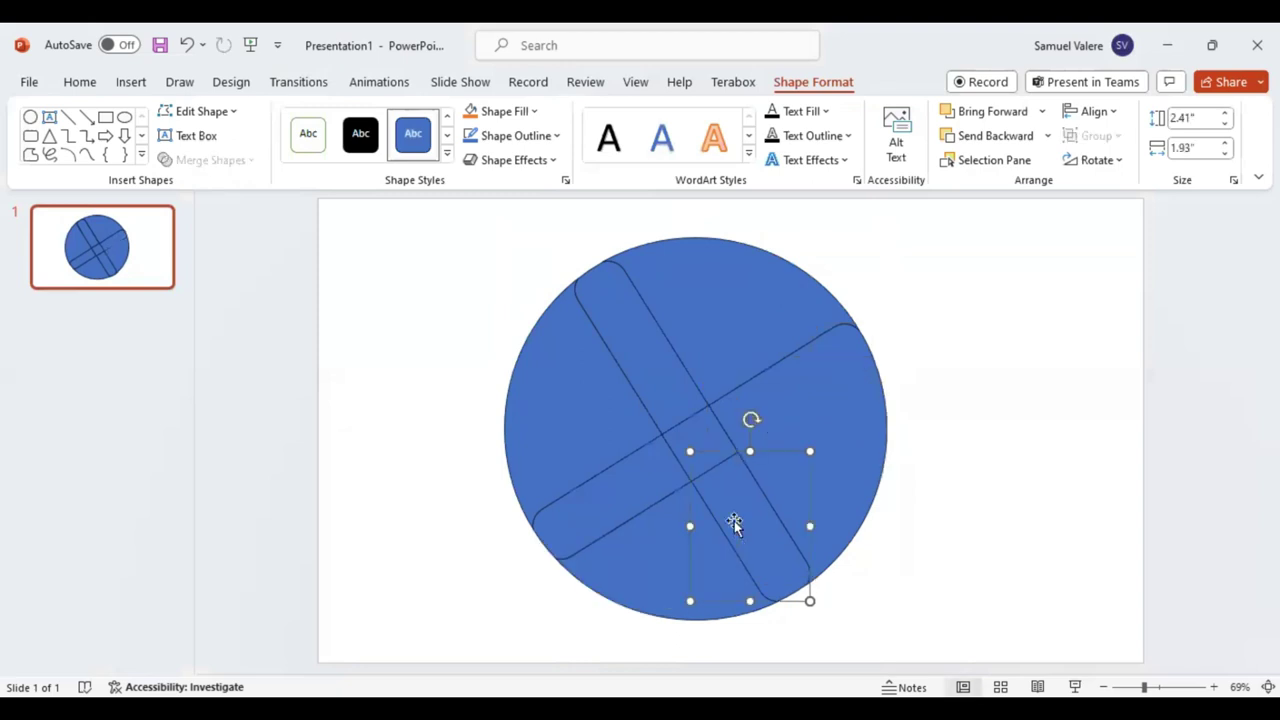
shift+click(644, 567)
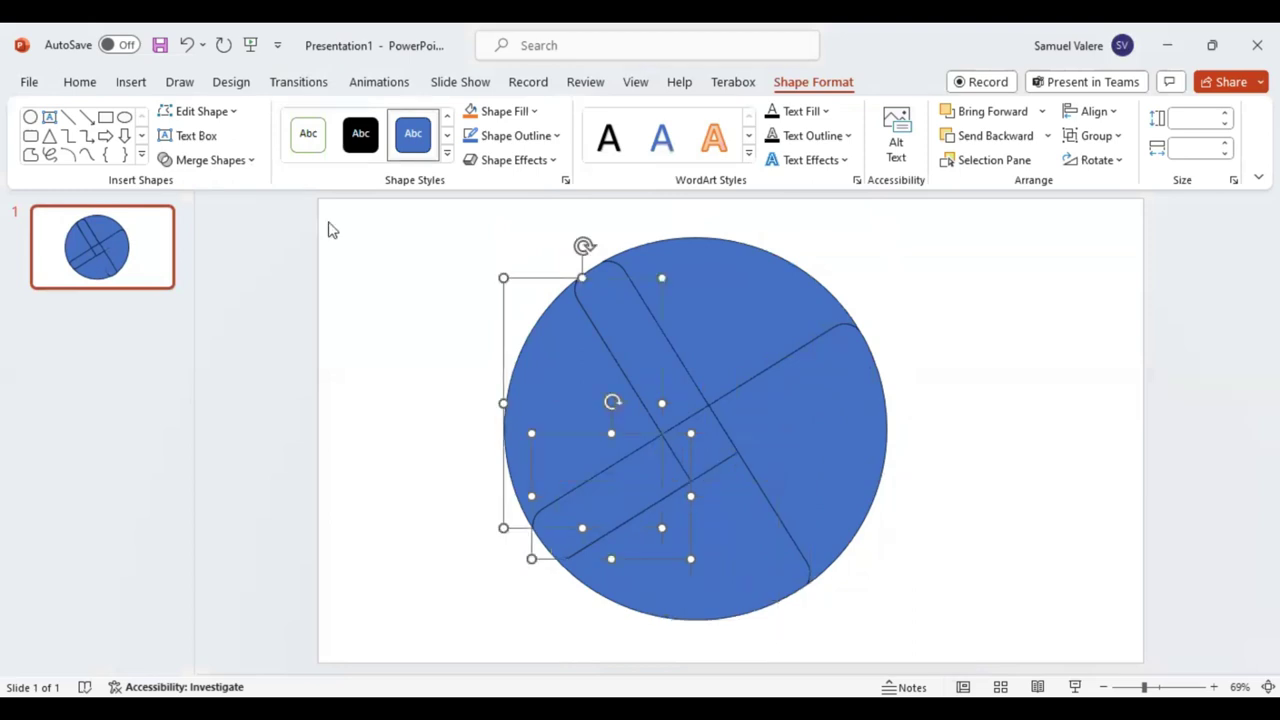
key(ctrl+z)
click(730, 297)
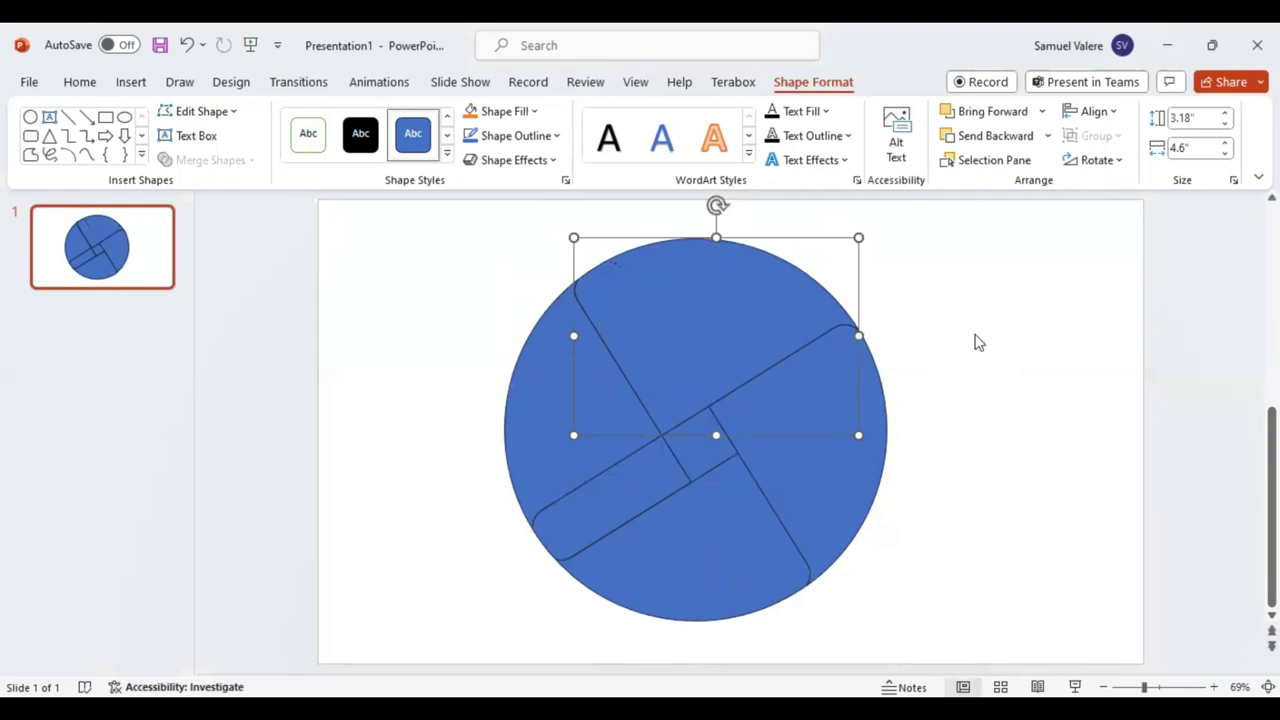
Delete the centre square and set all four segments to No Outline
click(695, 450)
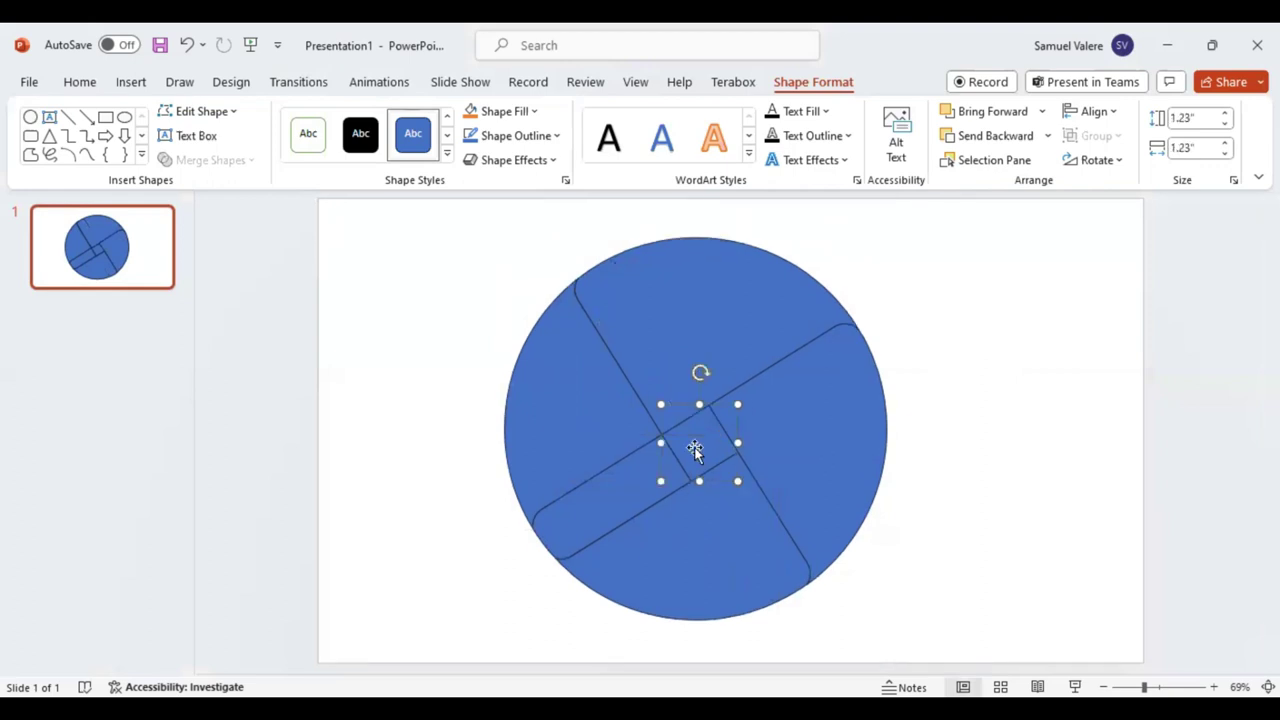
key(Delete)
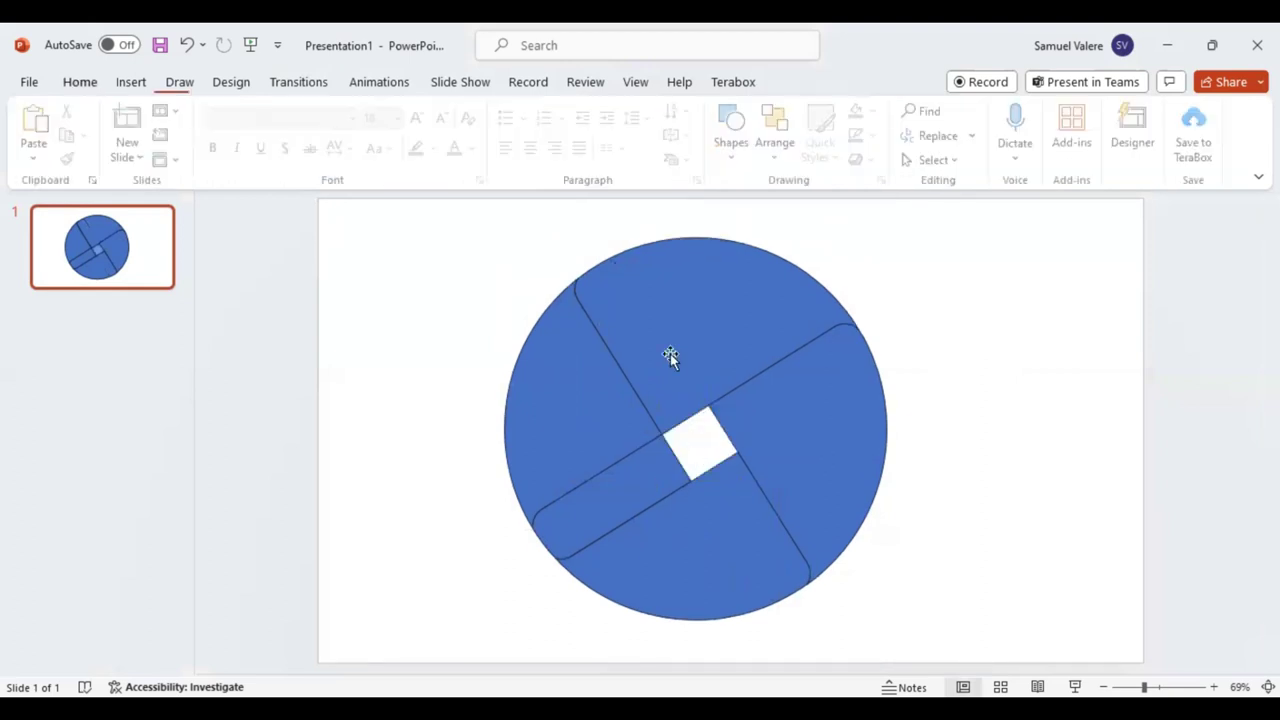
key(Tab)
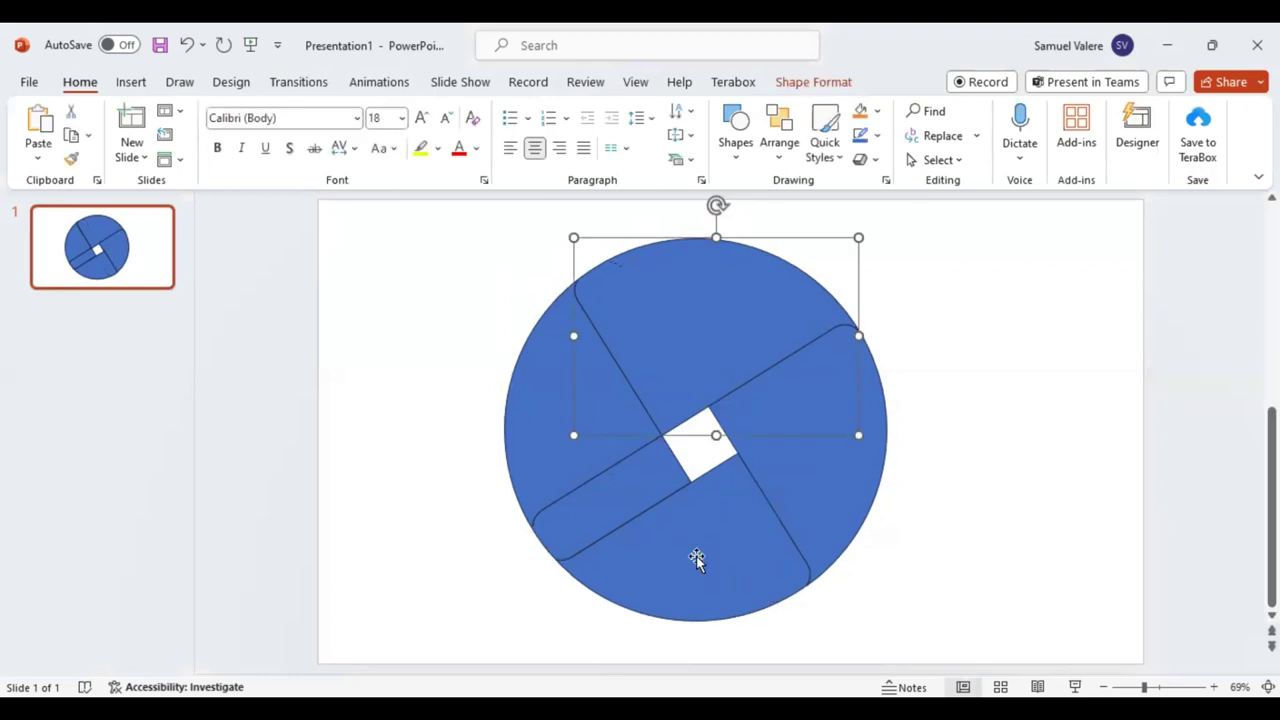
shift+click(697, 560)
shift+click(545, 405)
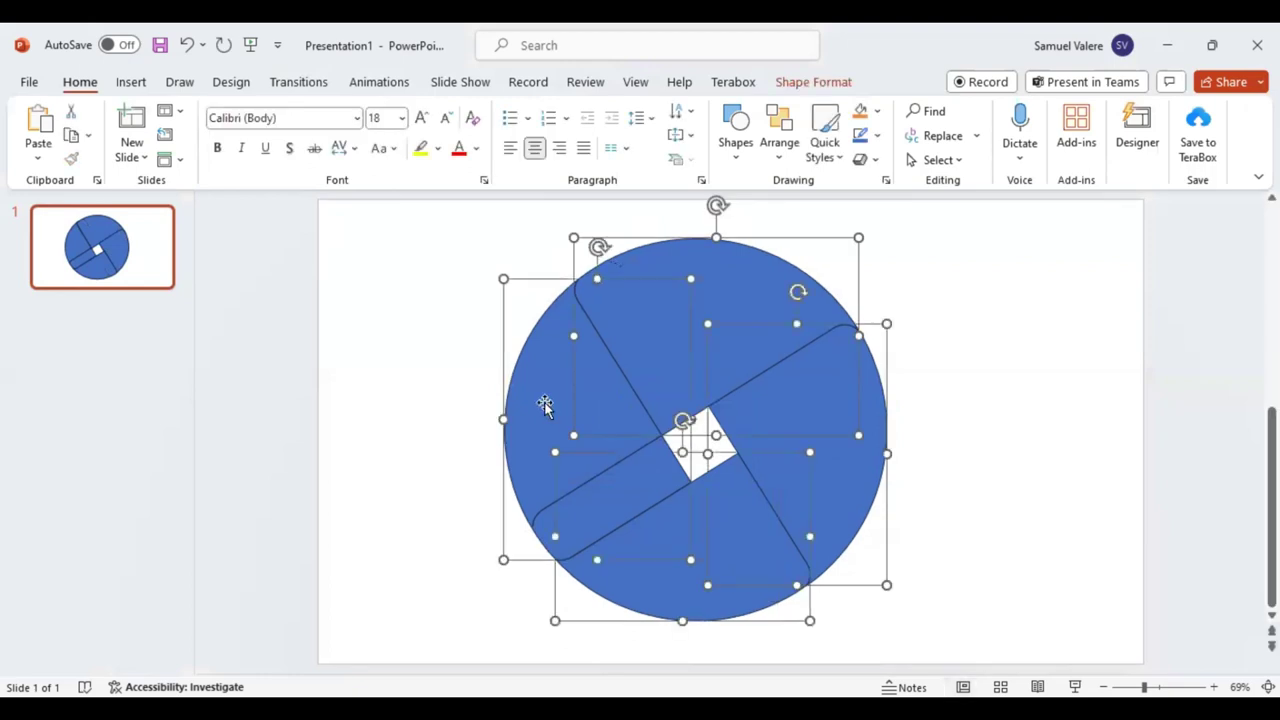
click(813, 83)
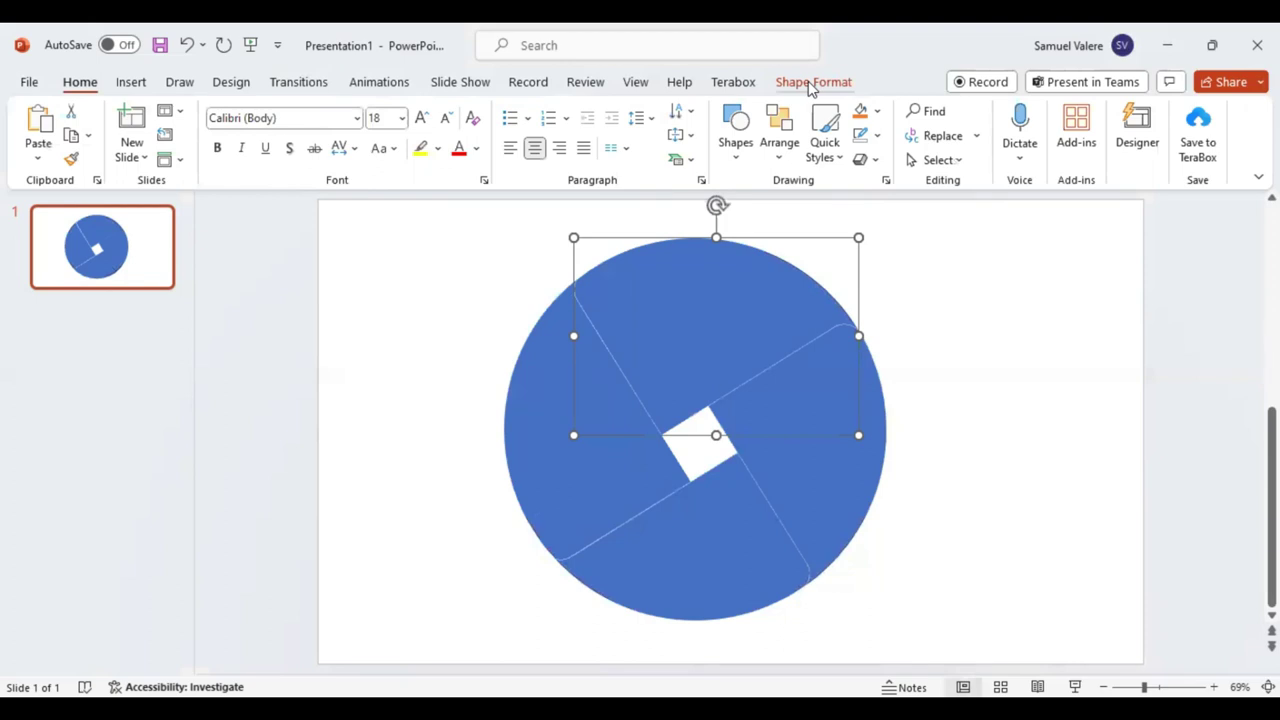
Give the top segment a gradient fill trimmed down to two stops
click(812, 83)
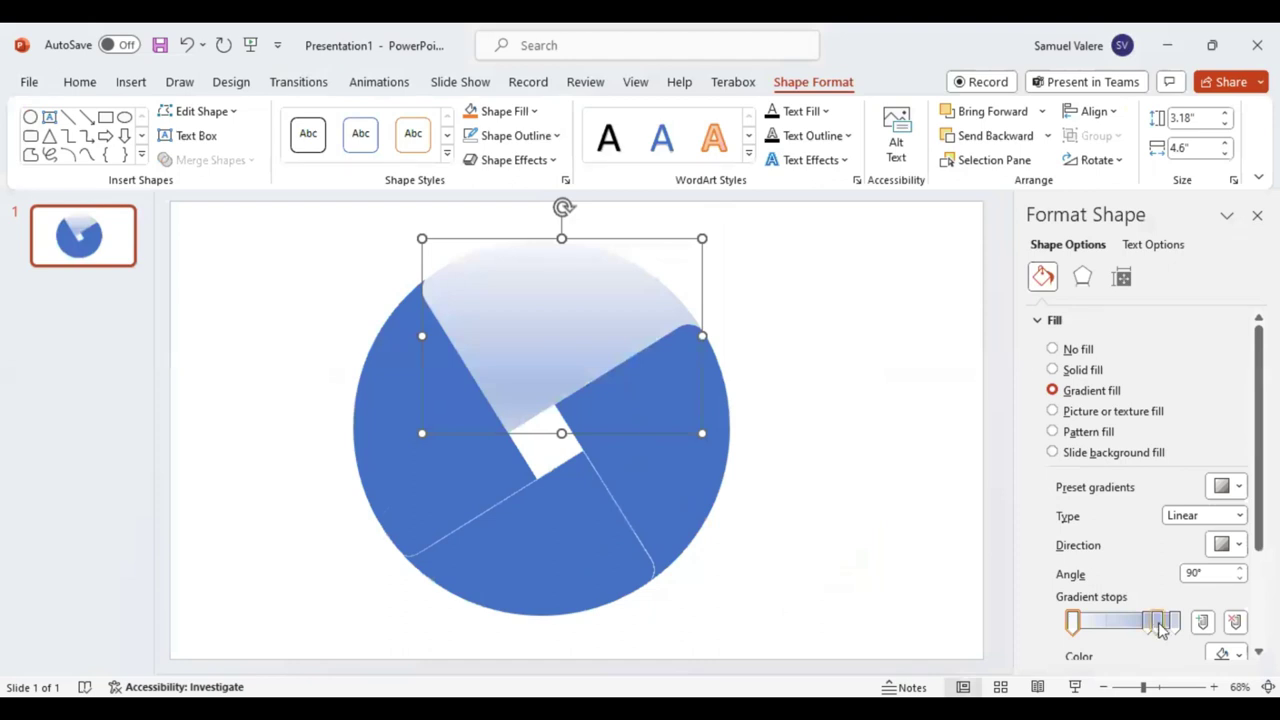
click(1158, 622)
click(1235, 622)
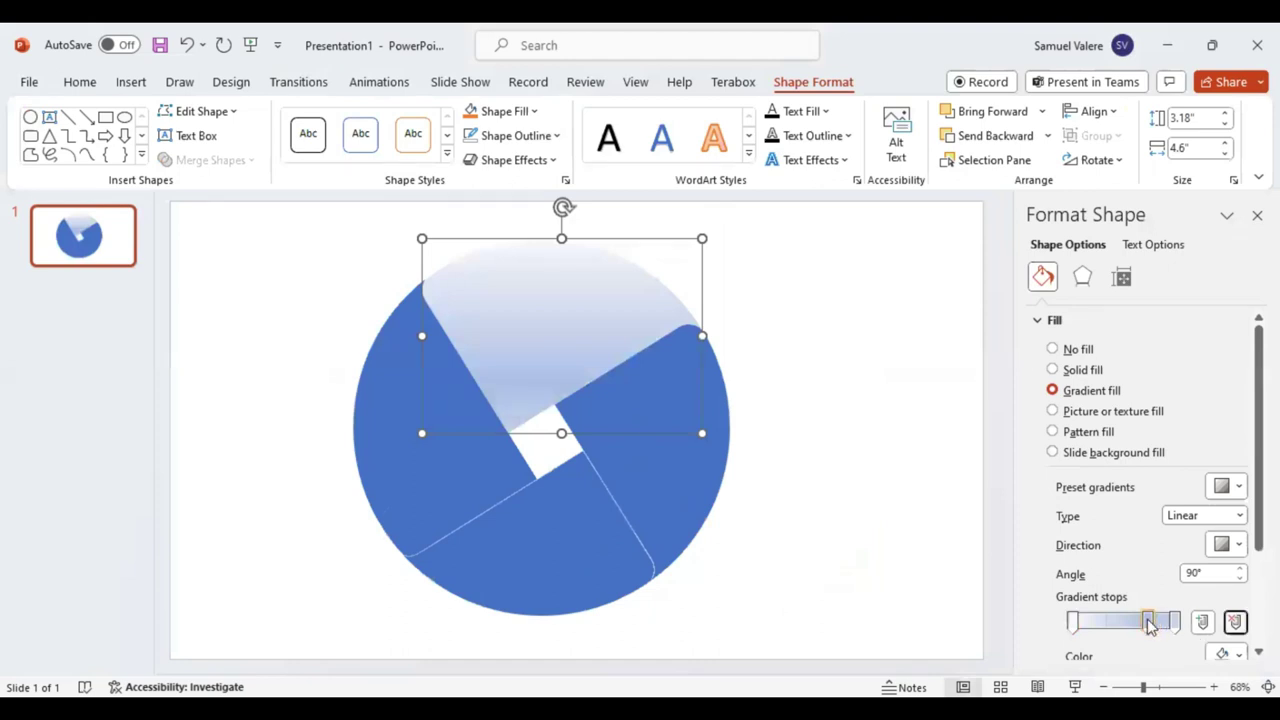
click(1235, 622)
click(1235, 622)
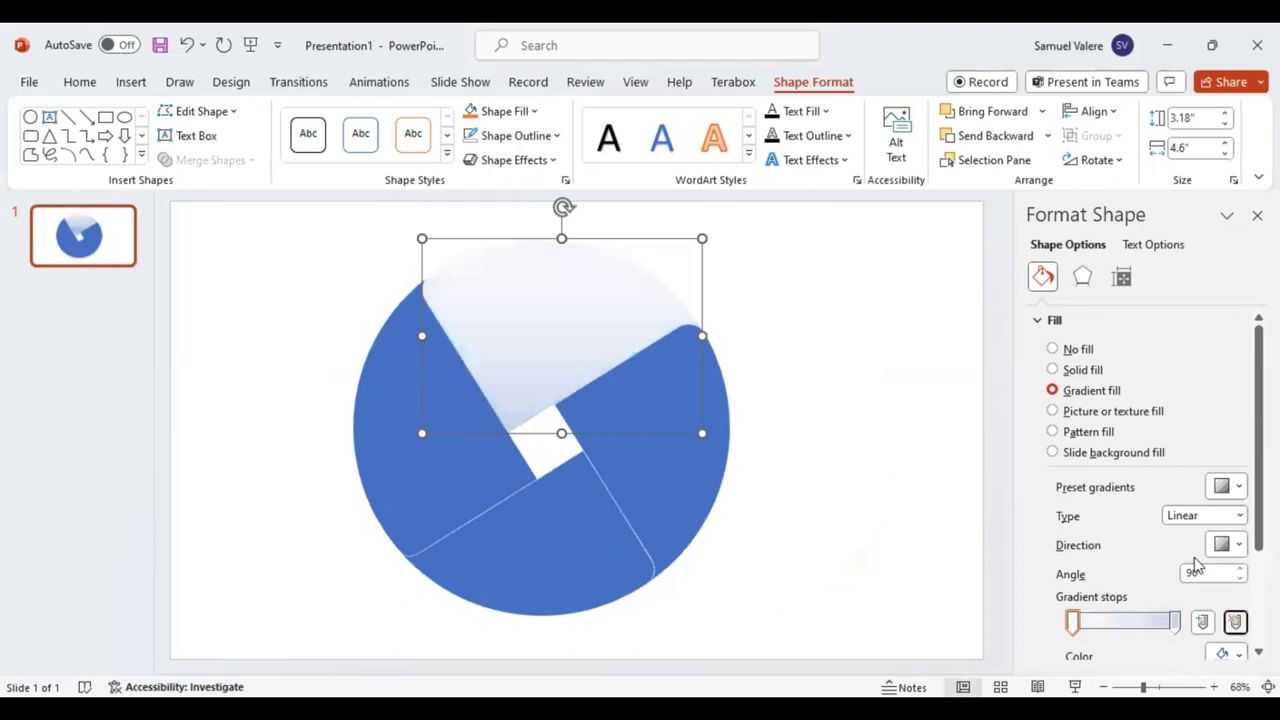
click(1174, 622)
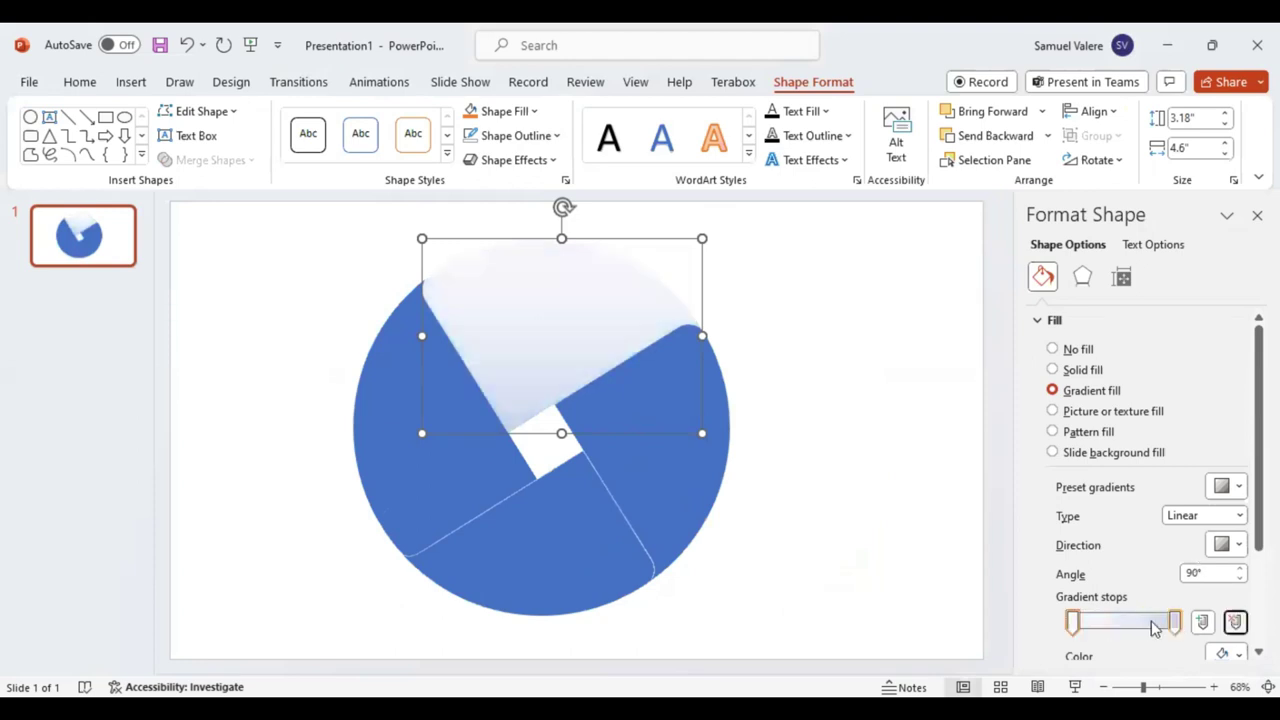
drag(1155, 627, 1155, 624)
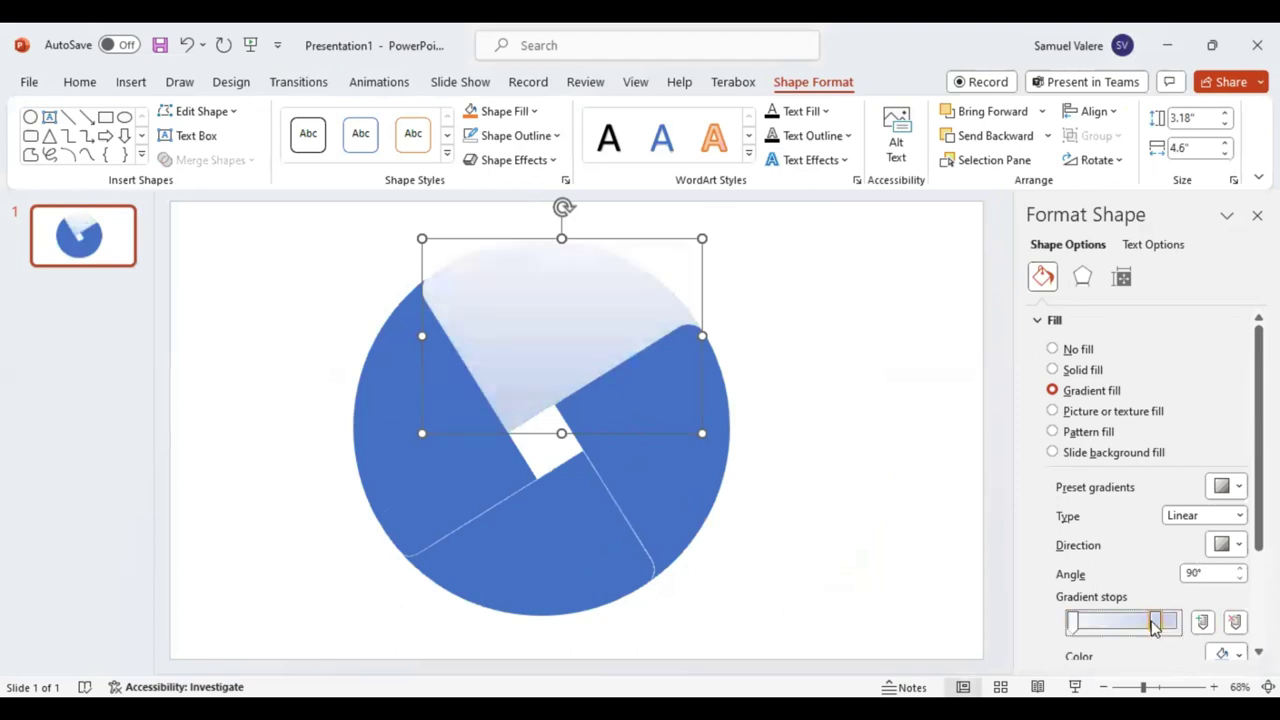
key(ctrl+z)
Set the top segment's gradient angle to 0°
double_click(1194, 572)
text(0)
key(Return)
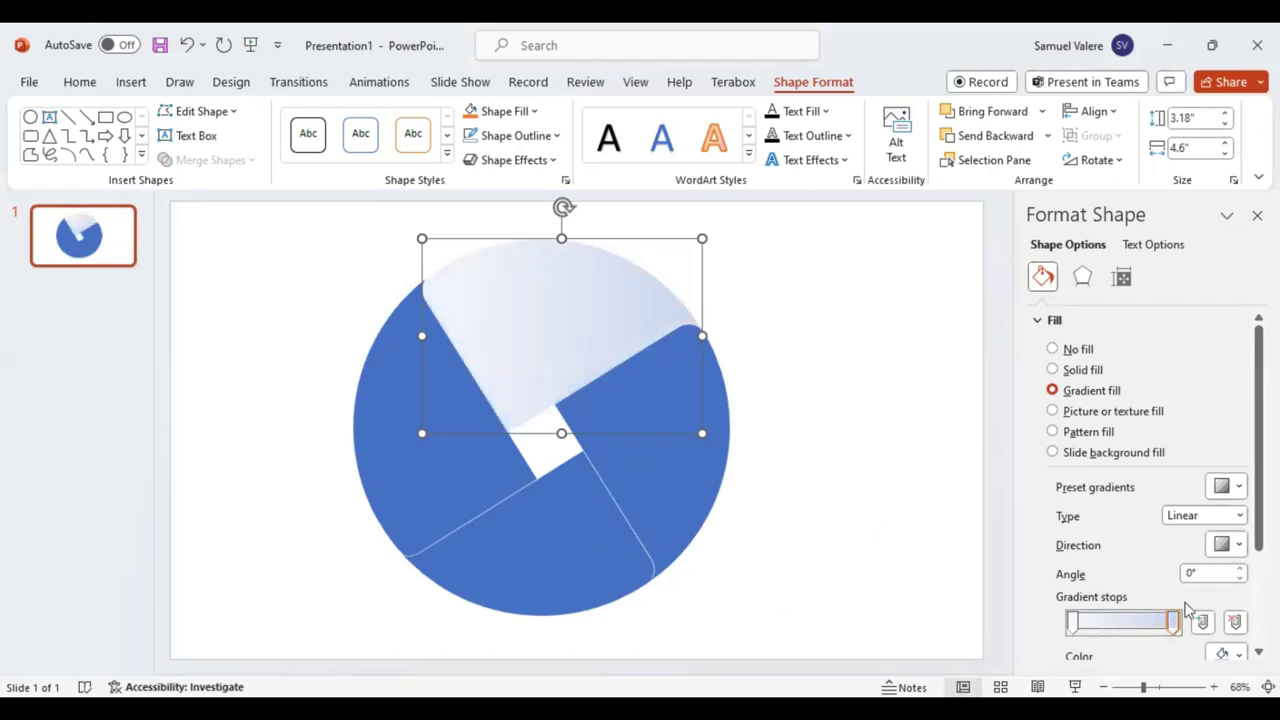
scroll(1189, 591, down, 2)
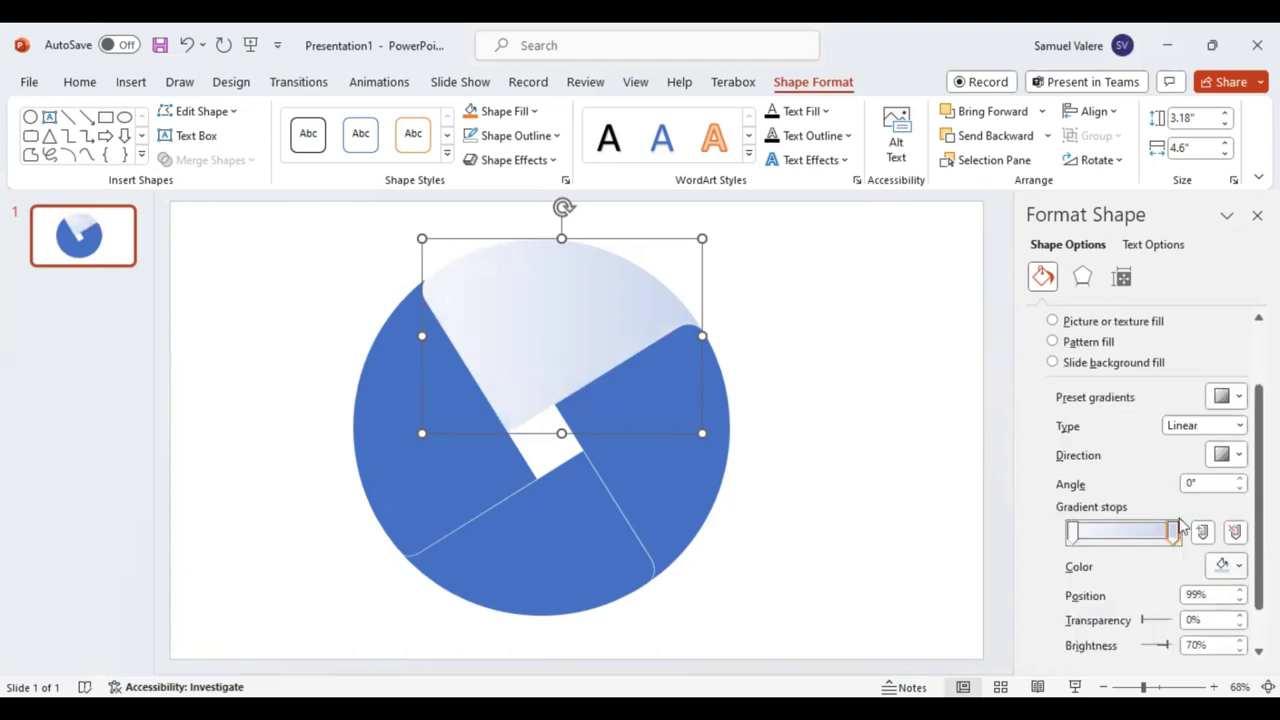
Colour the right gradient stop custom orange #F87D02 and the left stop gold, orange at 92%
click(1229, 565)
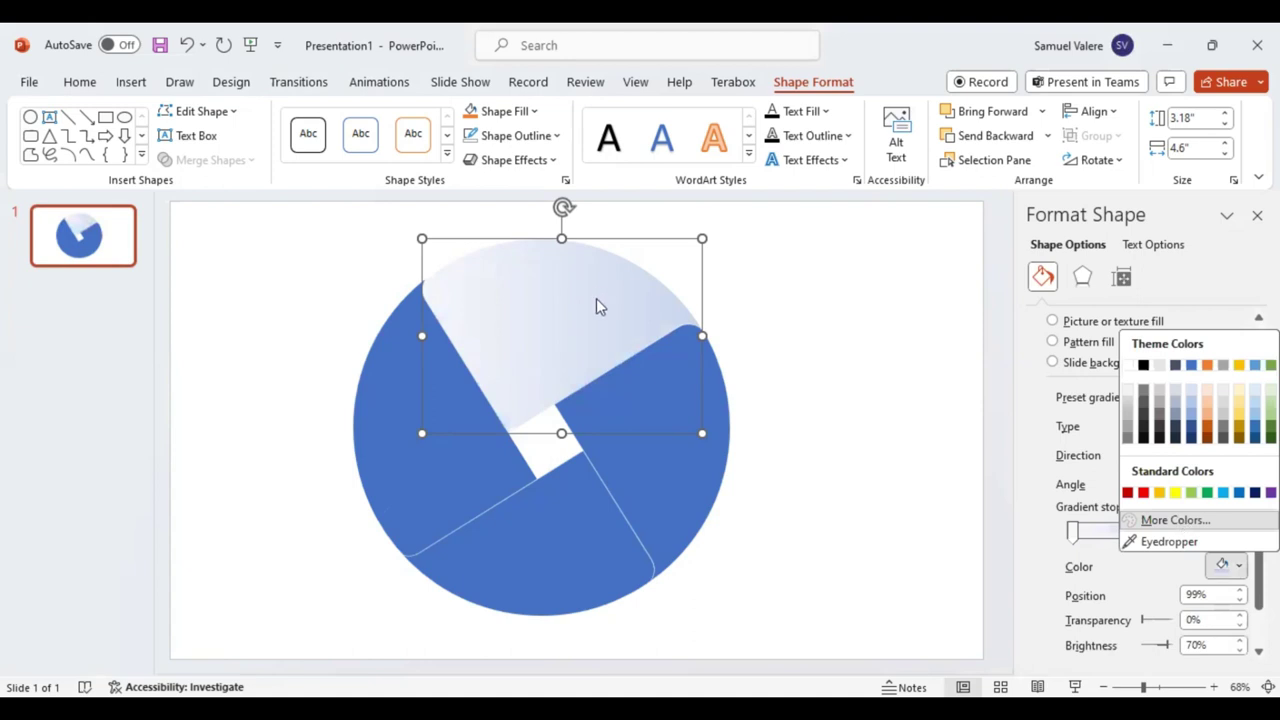
click(519, 246)
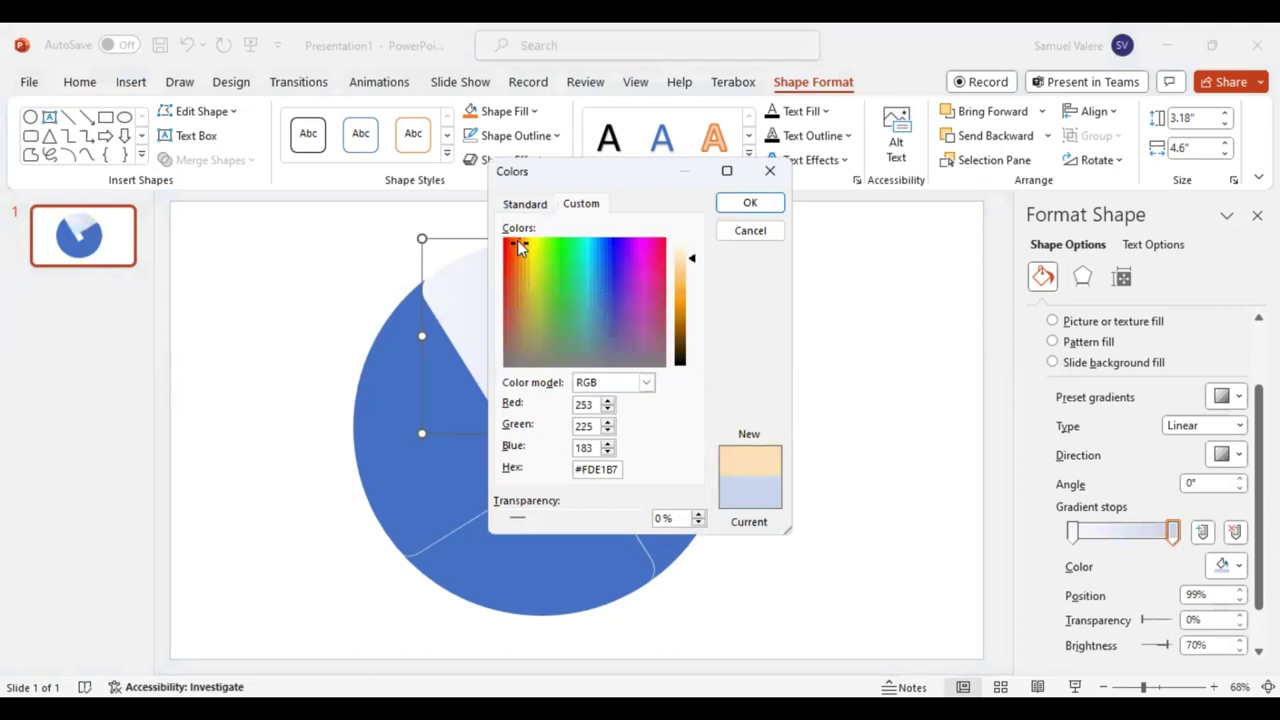
click(518, 246)
key(Down)
key(Page_Down)
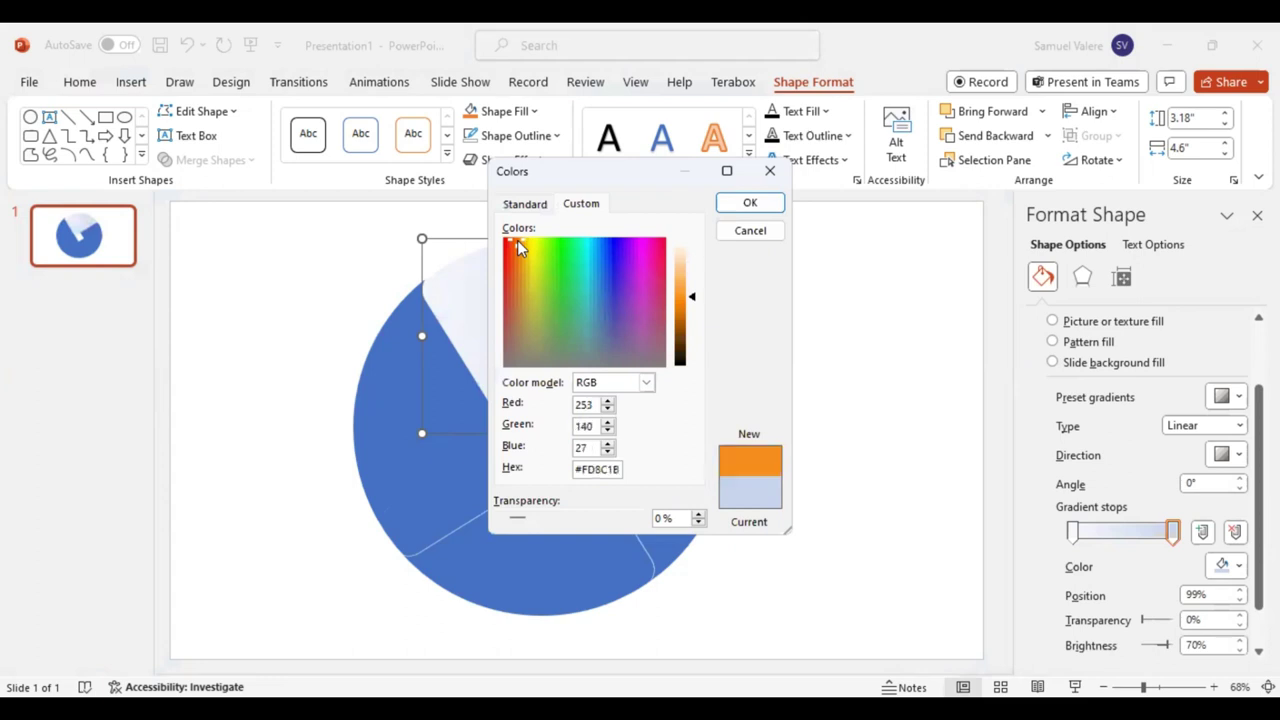
key(Down)
key(Down)
key(Down)
key(Down)
key(Down)
key(Down)
key(Down)
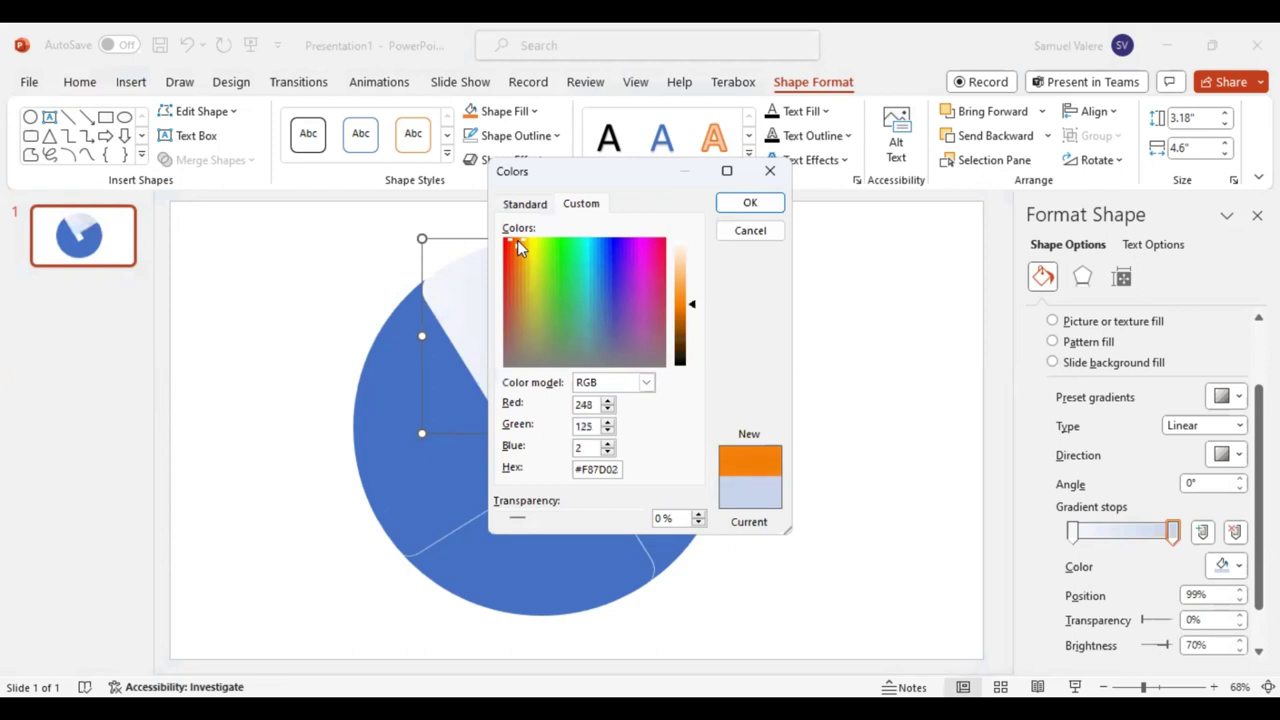
key(Return)
click(1071, 537)
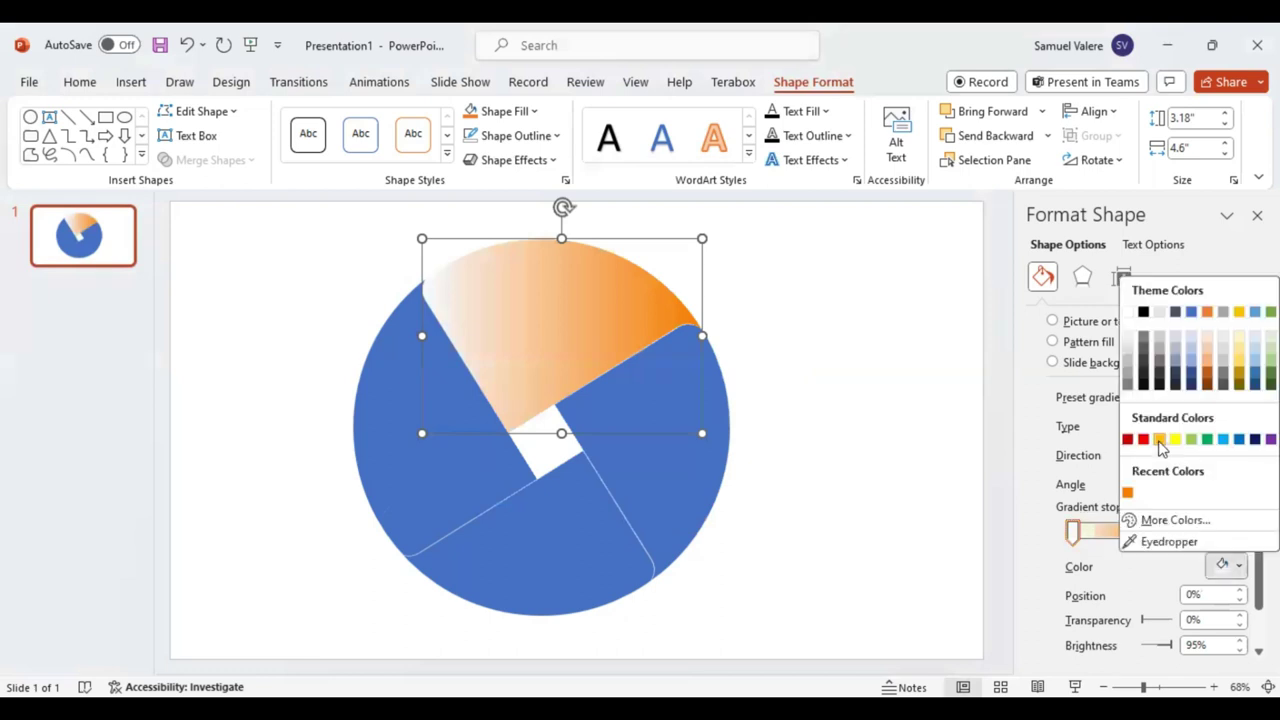
click(1159, 441)
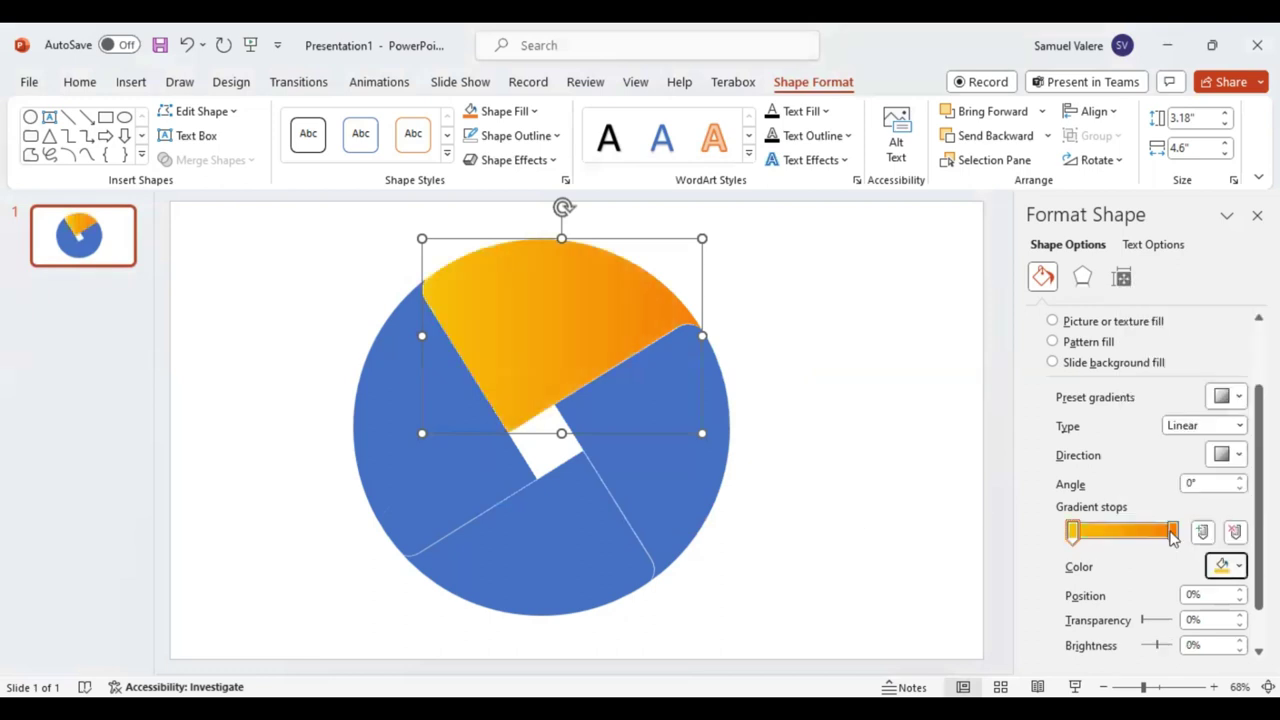
click(1173, 534)
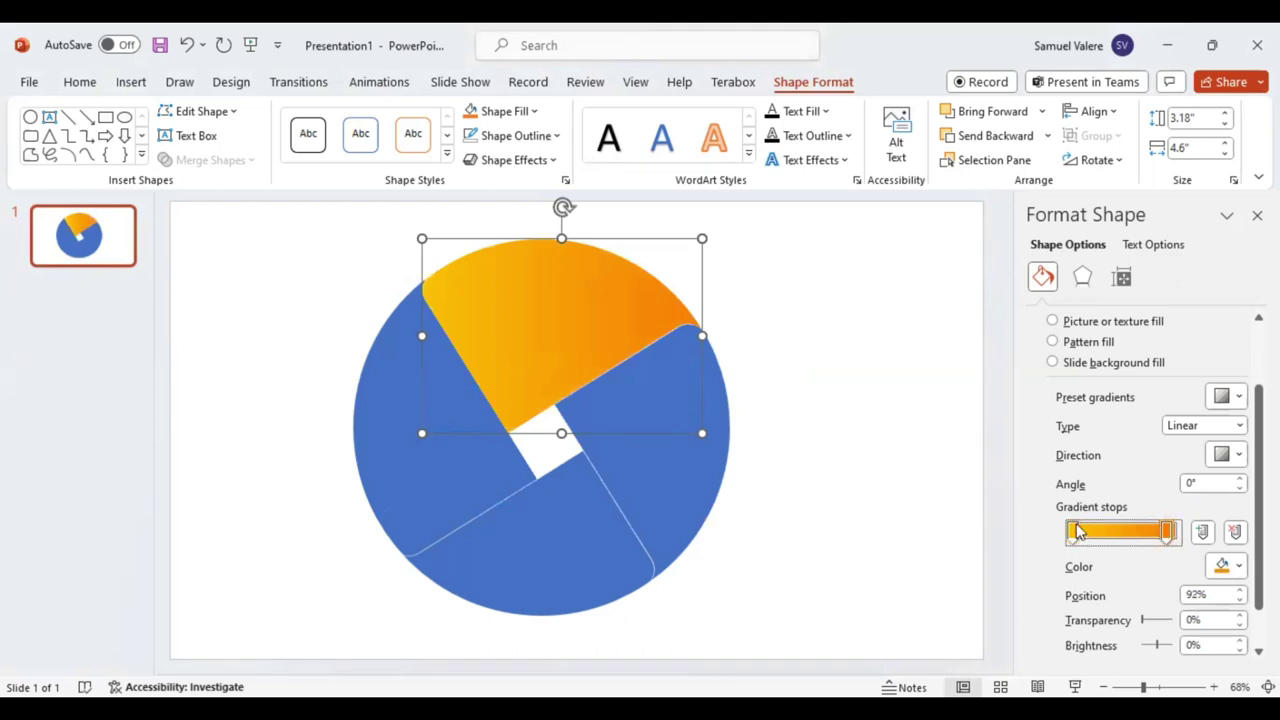
Fill the right segment with a 90° gold-to-orange gradient, pulling the orange stop slightly inward
click(674, 492)
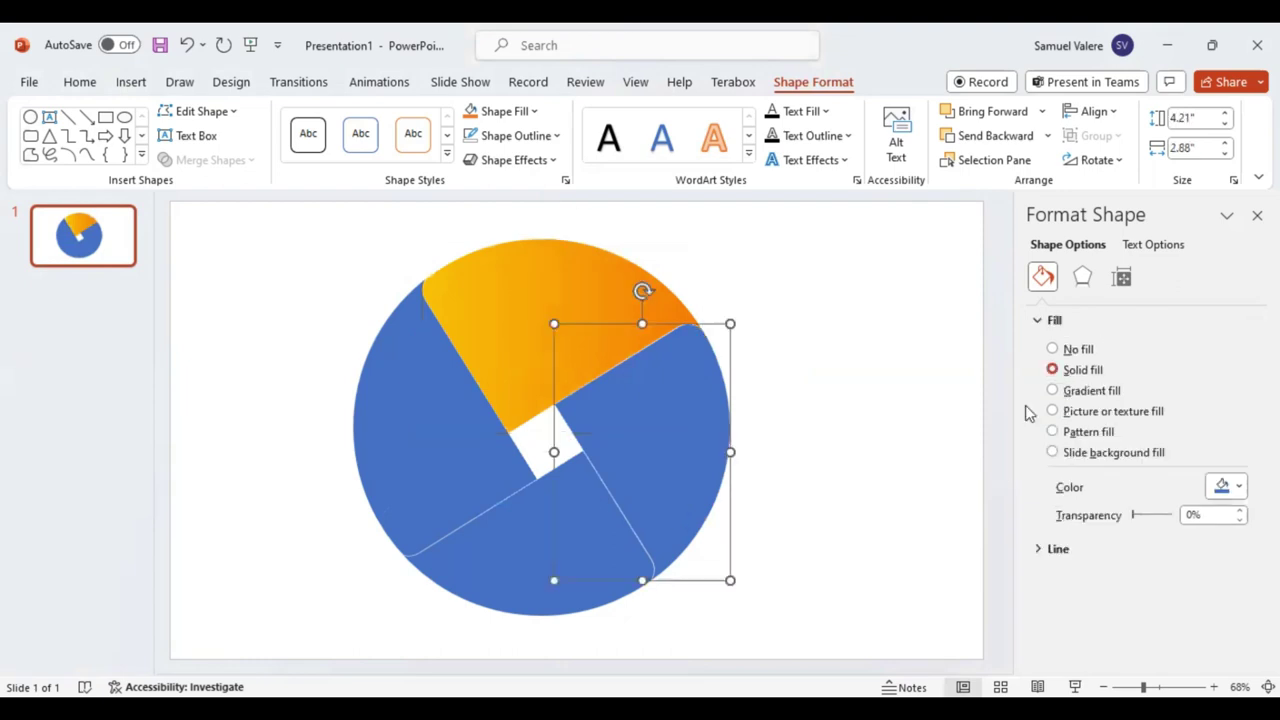
click(1057, 398)
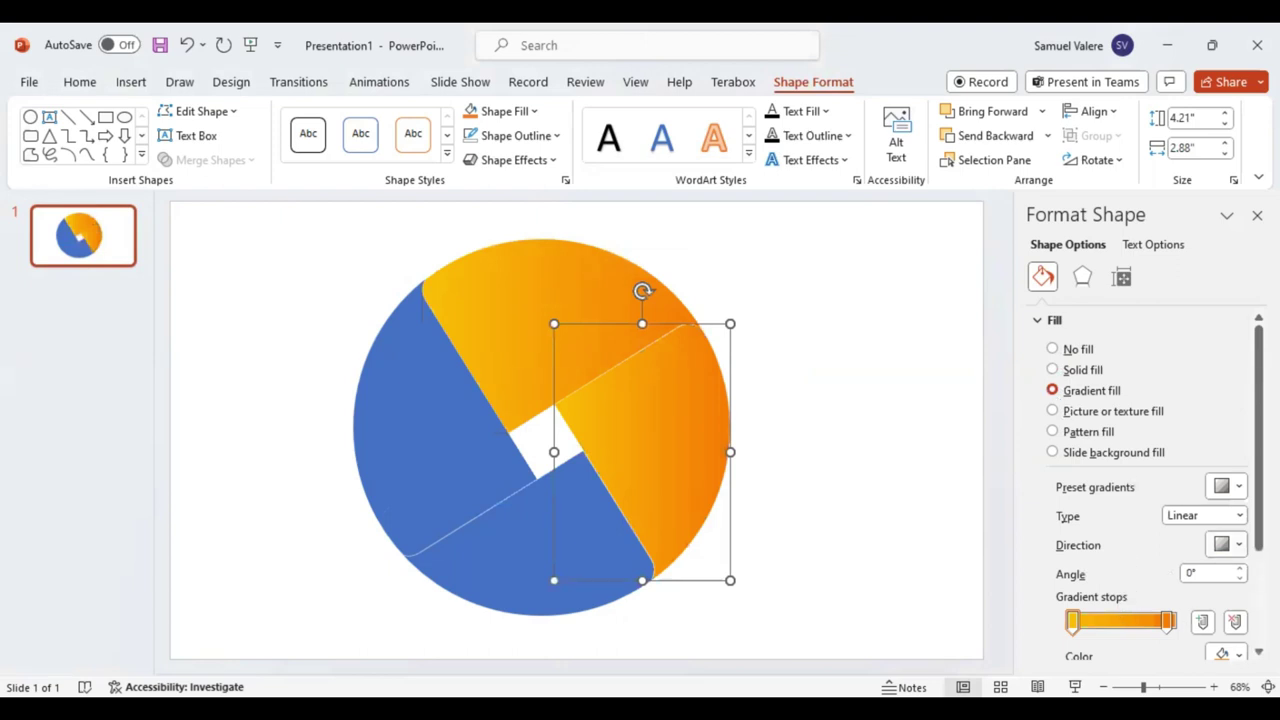
click(1241, 545)
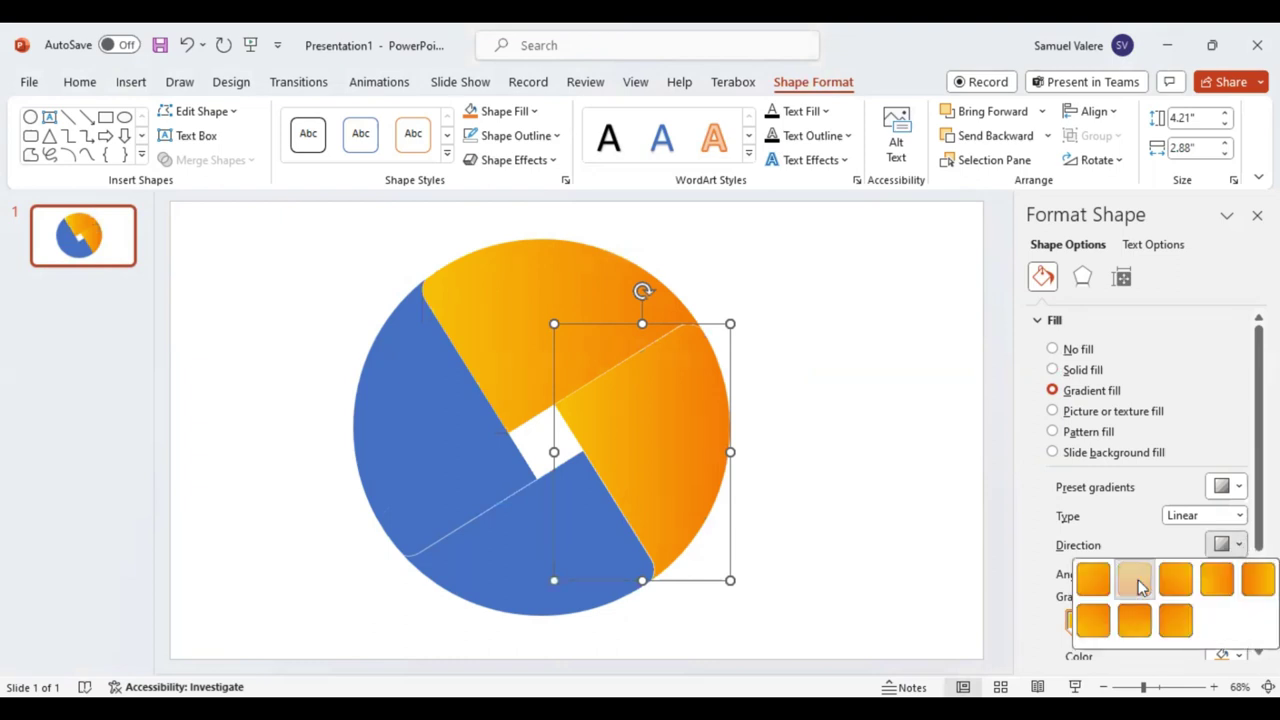
click(1167, 630)
click(1168, 630)
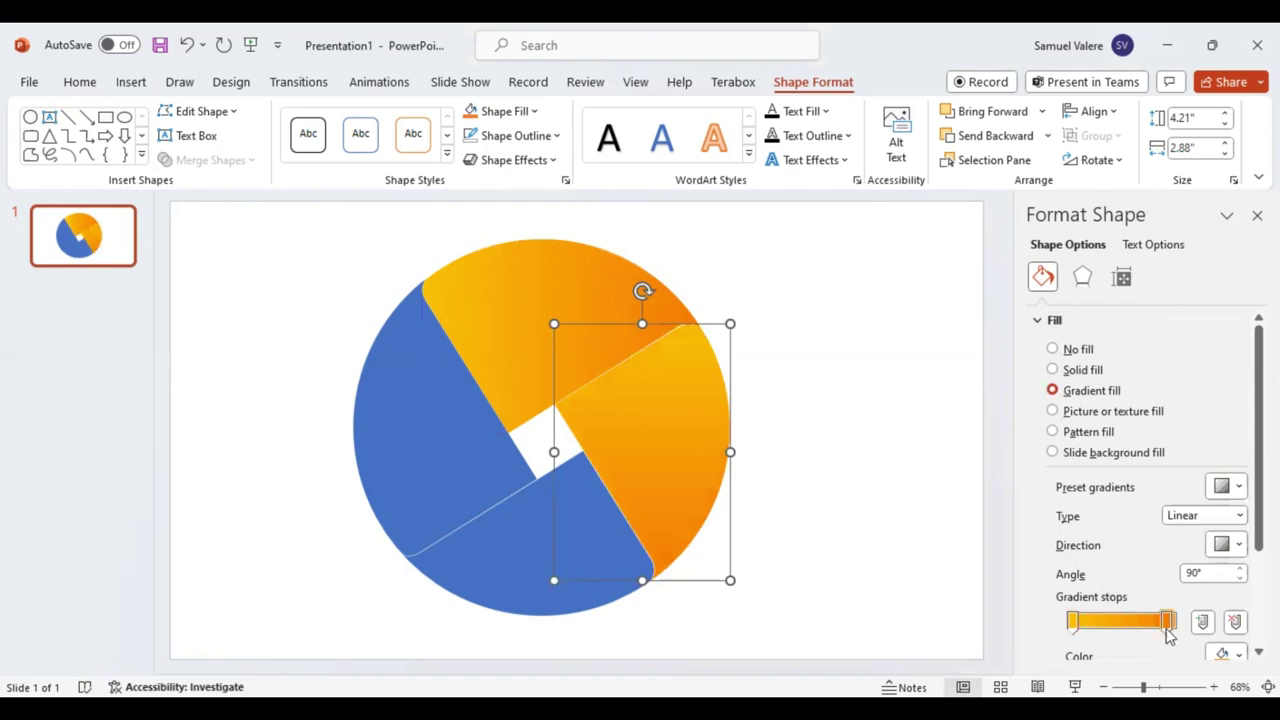
drag(1166, 628, 1149, 624)
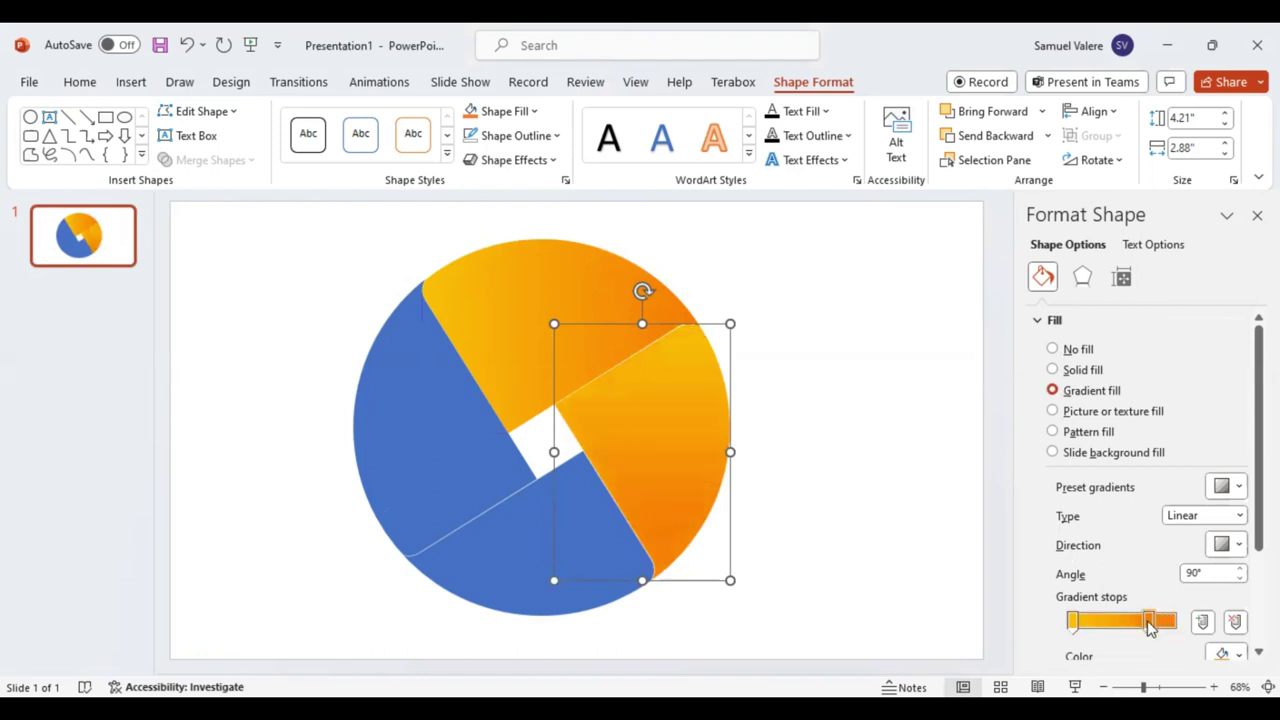
click(529, 553)
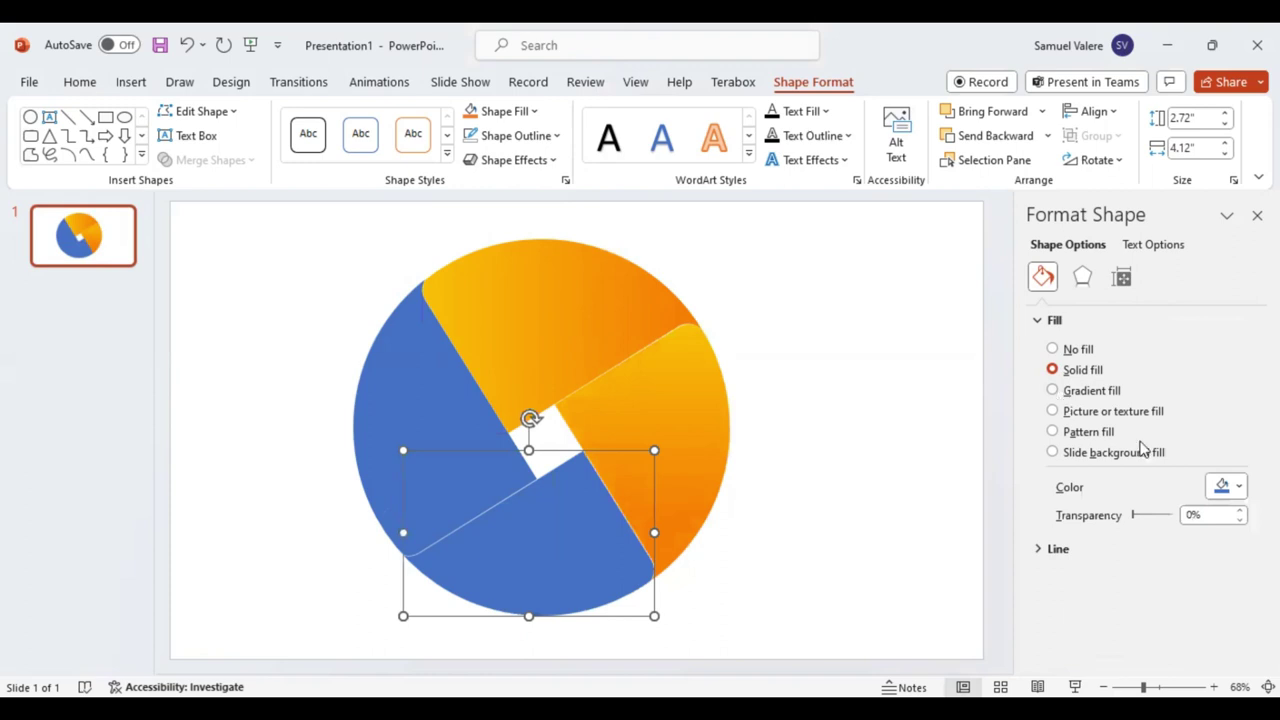
Give the bottom segment a gold-to-orange gradient at 0°, adjusting its stops
click(1091, 390)
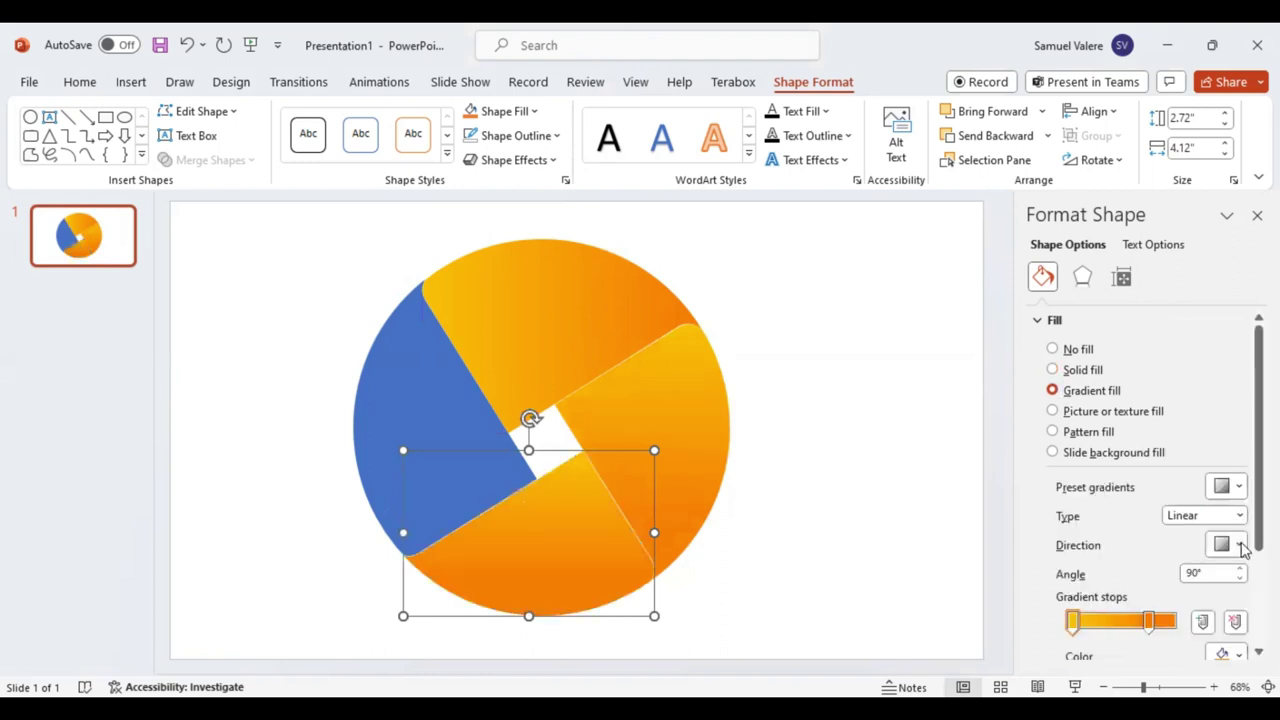
click(1240, 545)
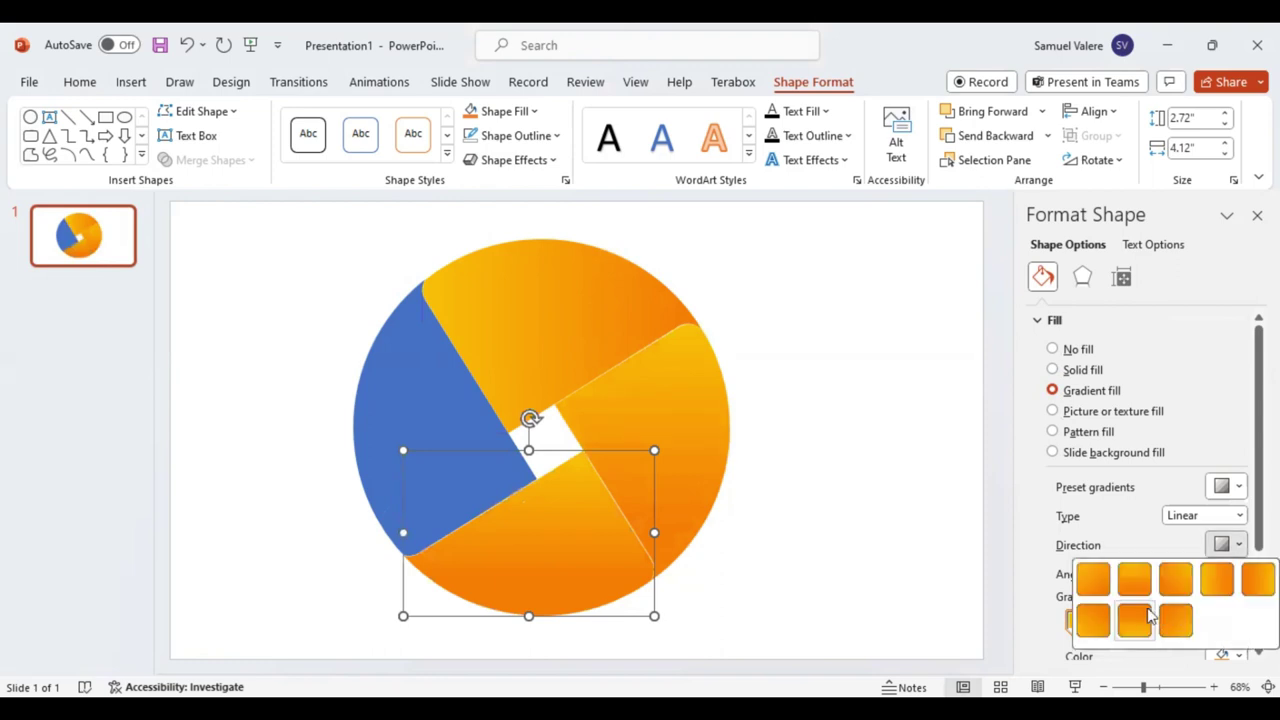
click(1150, 606)
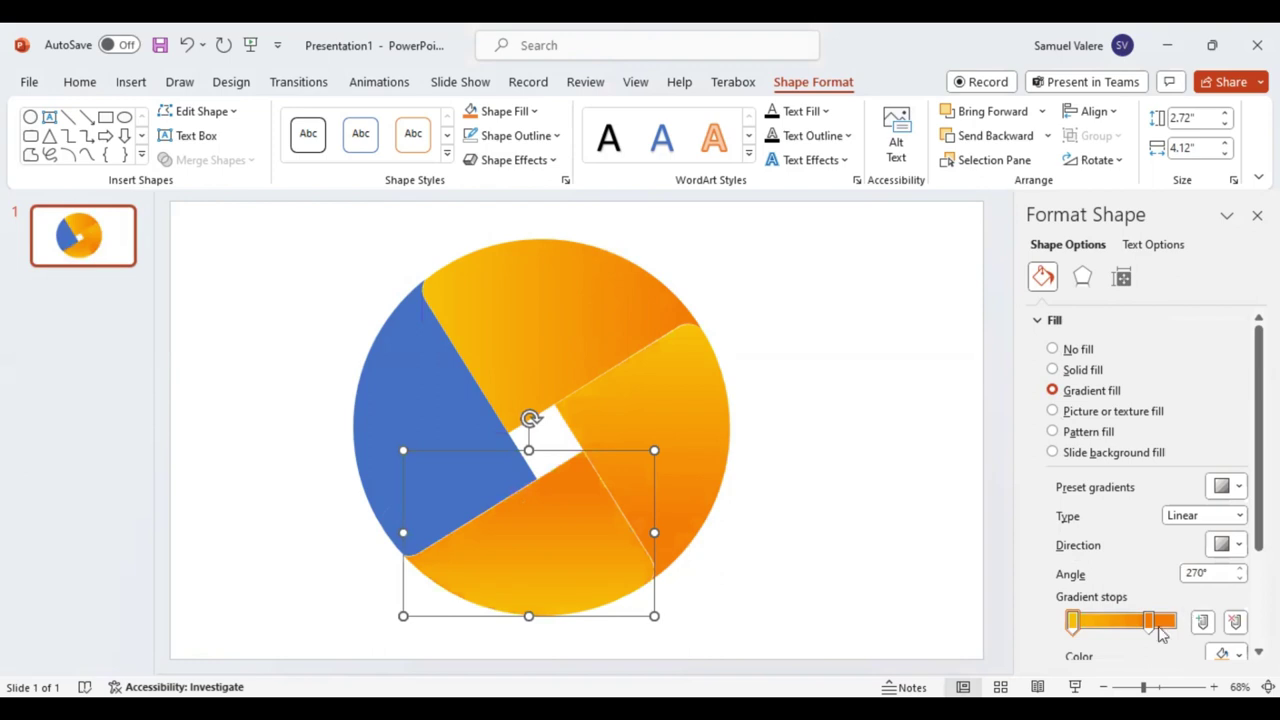
drag(1148, 620, 1173, 625)
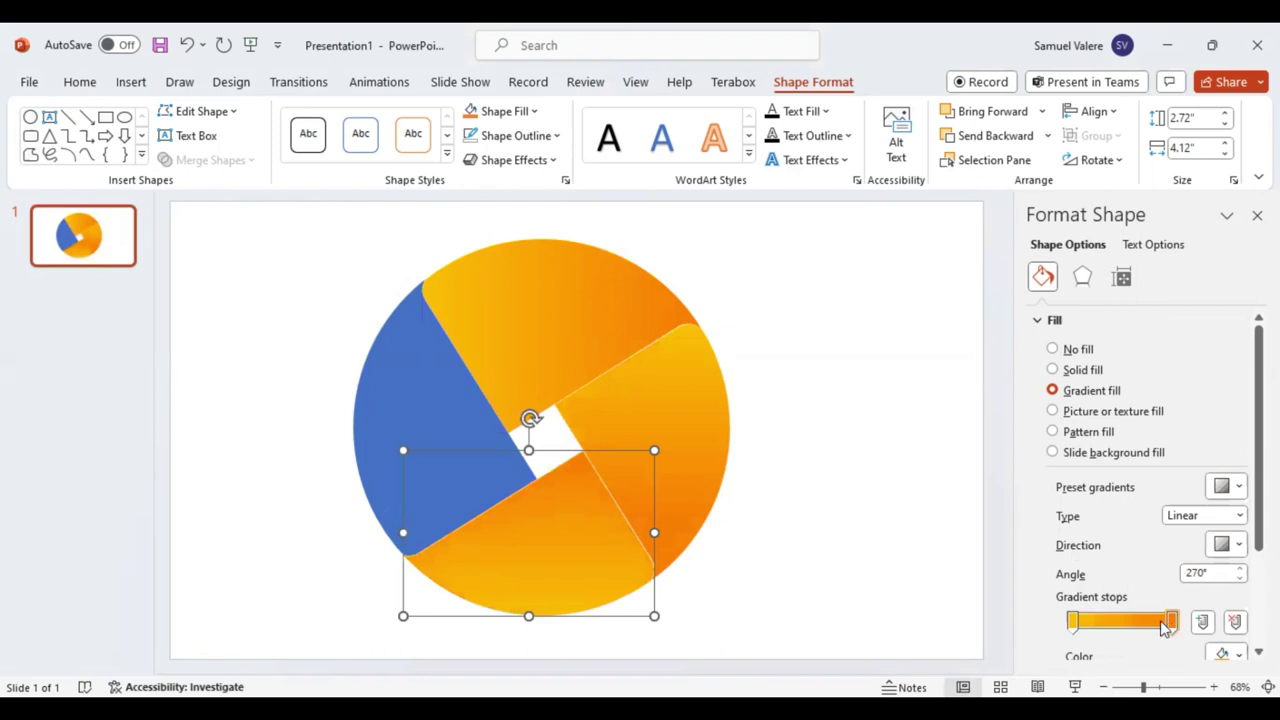
click(1166, 622)
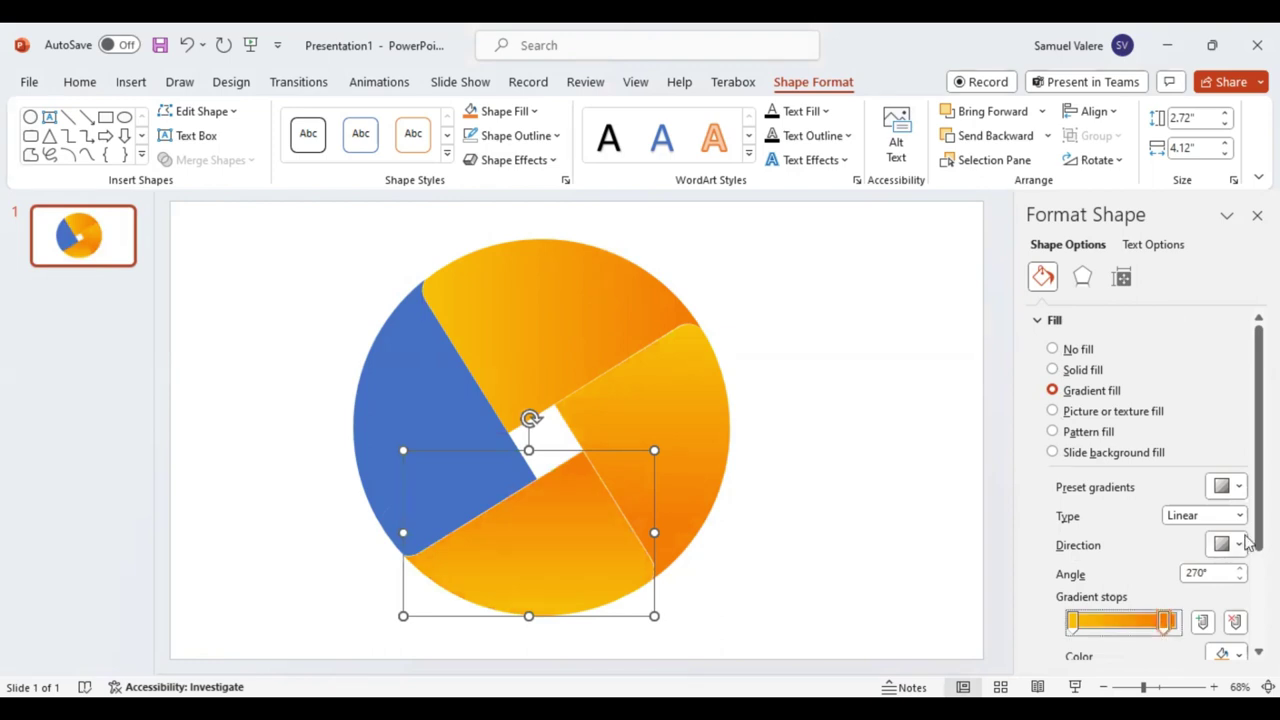
click(1244, 543)
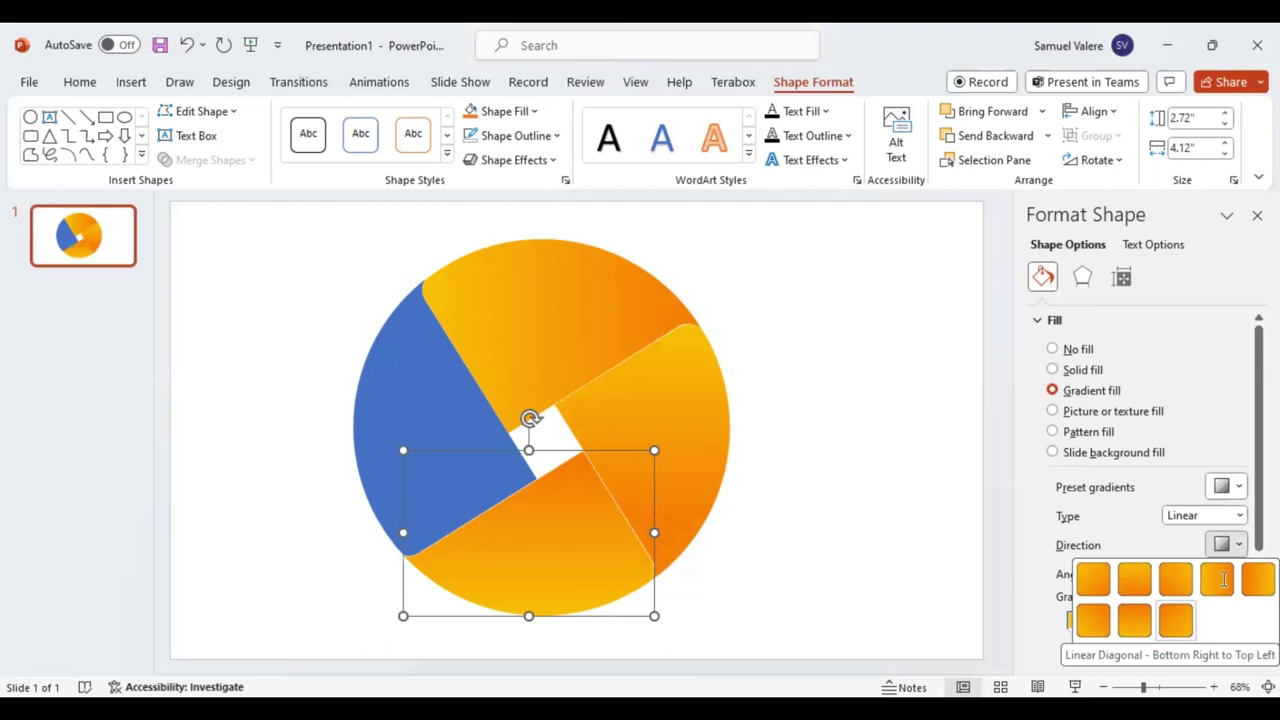
click(1223, 580)
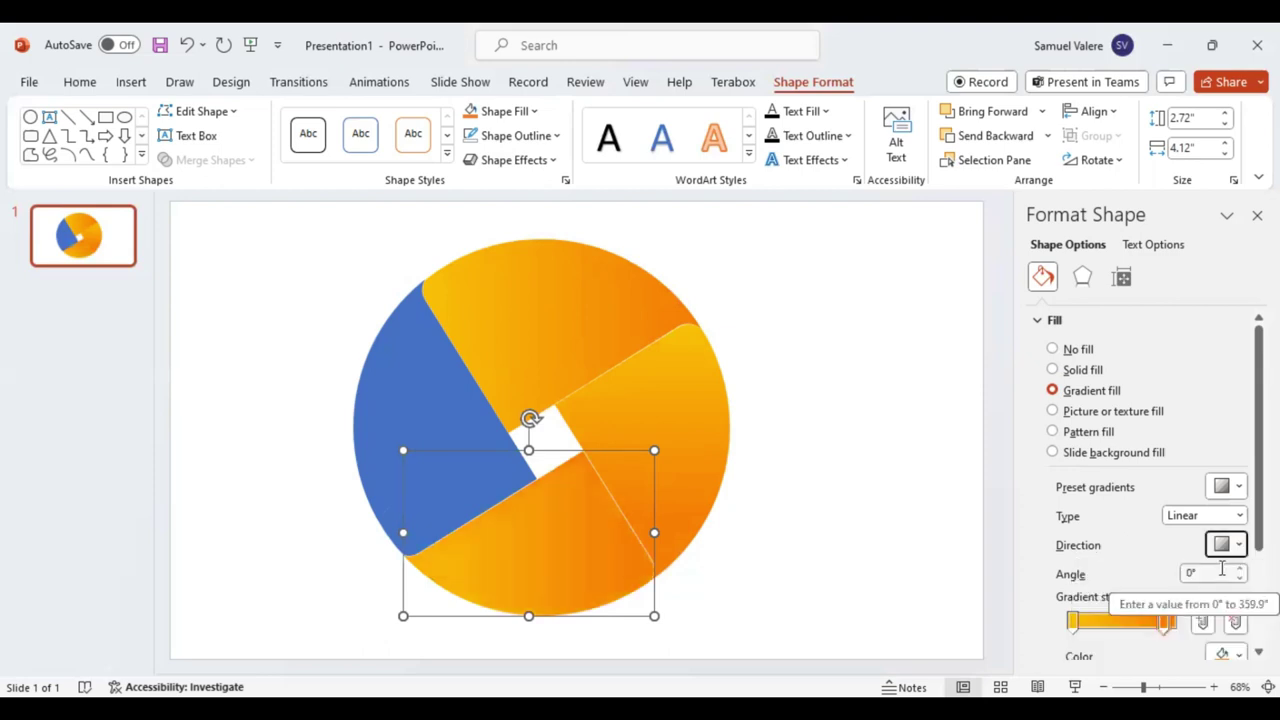
click(1163, 624)
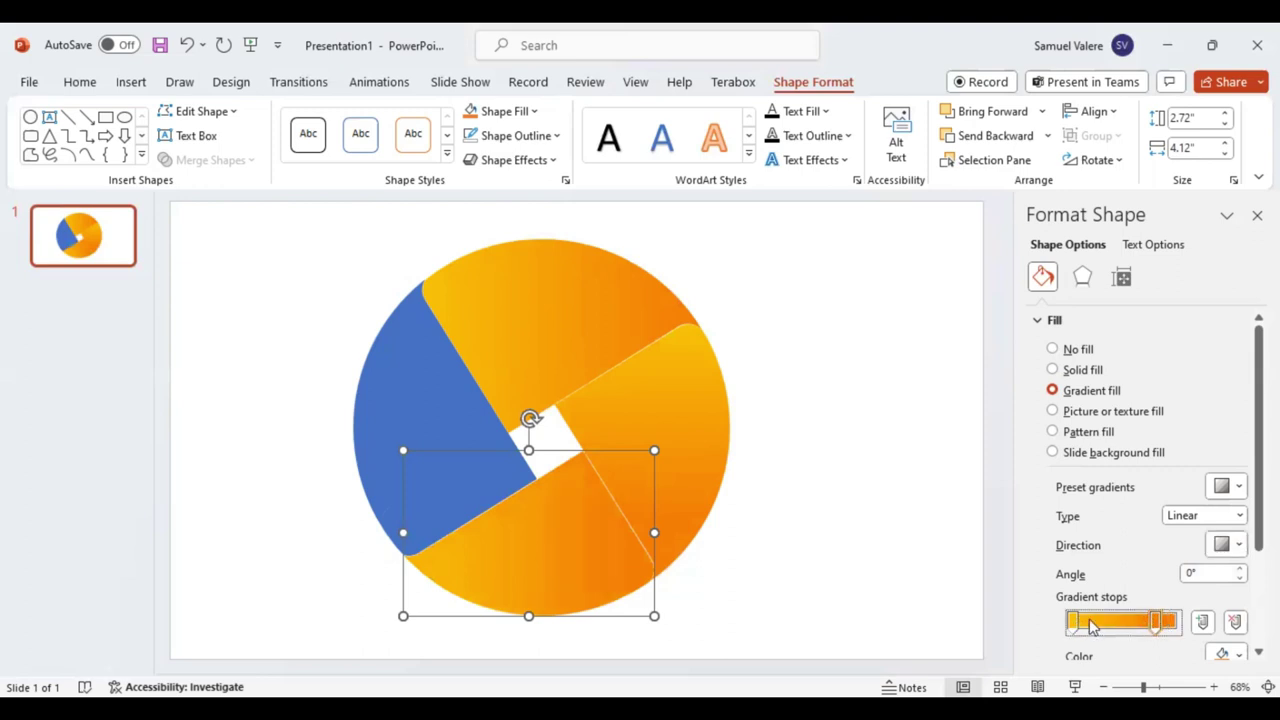
click(1092, 624)
Nudge the yellow stops of the right and top segments slightly inward
click(700, 415)
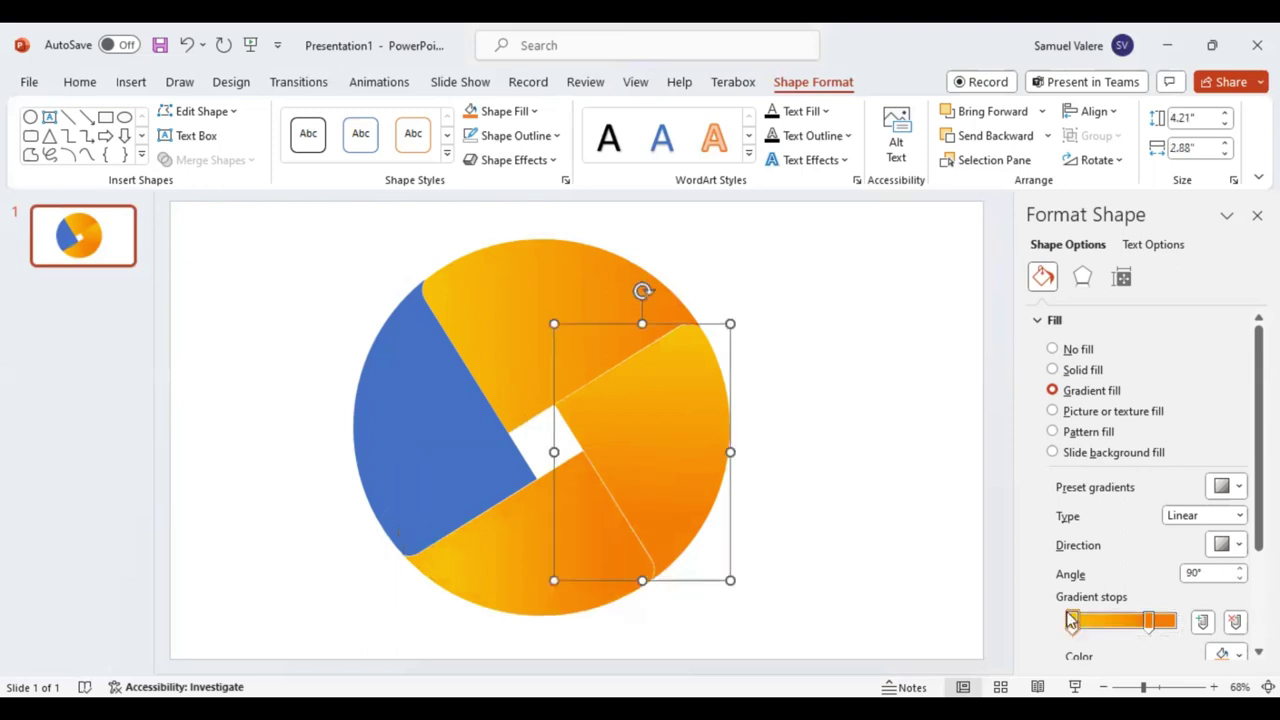
drag(1074, 625, 1091, 625)
key(Tab)
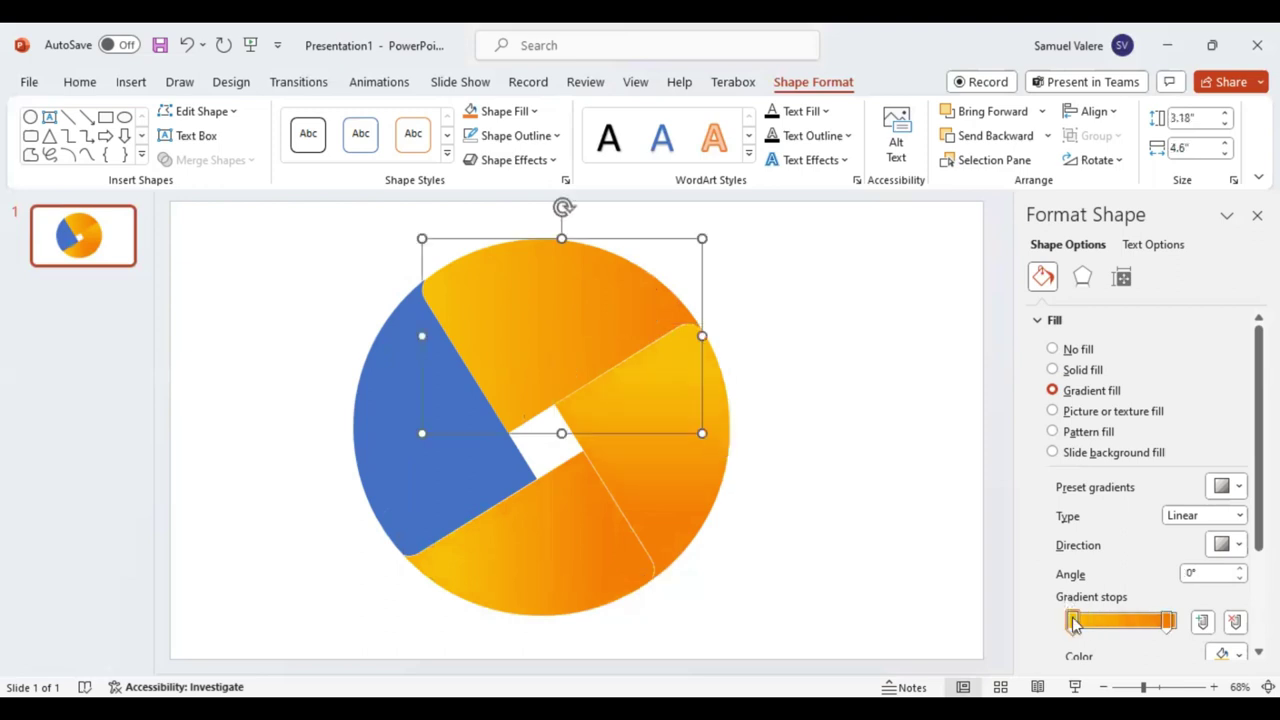
drag(1074, 624, 1088, 626)
Fill the left segment with a 90° gold-to-orange gradient and nudge both stops inward
key(Tab)
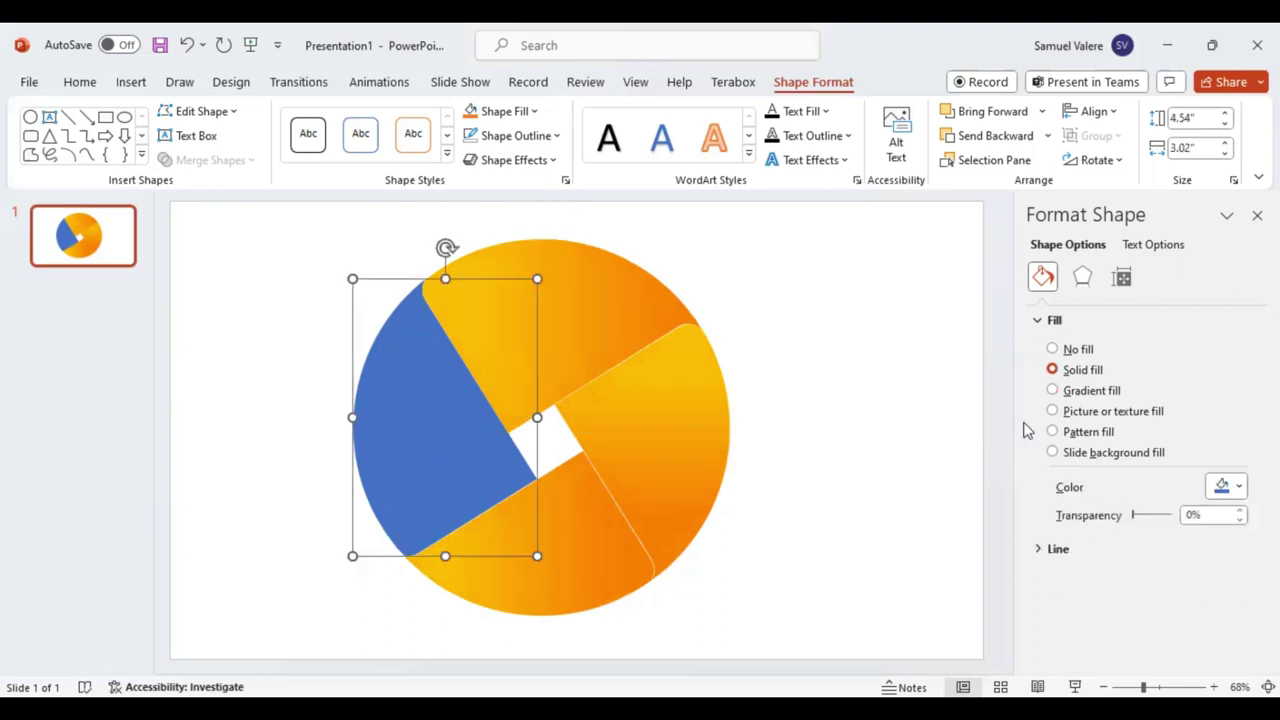
click(1052, 390)
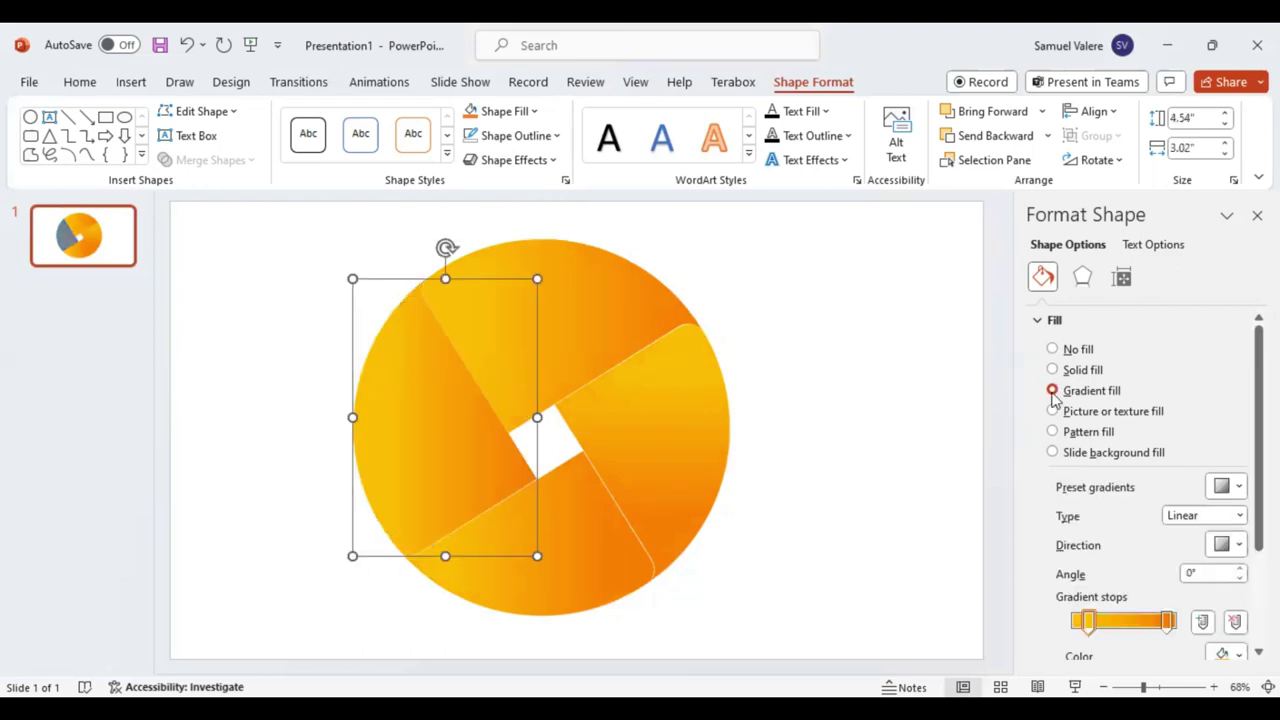
click(1168, 622)
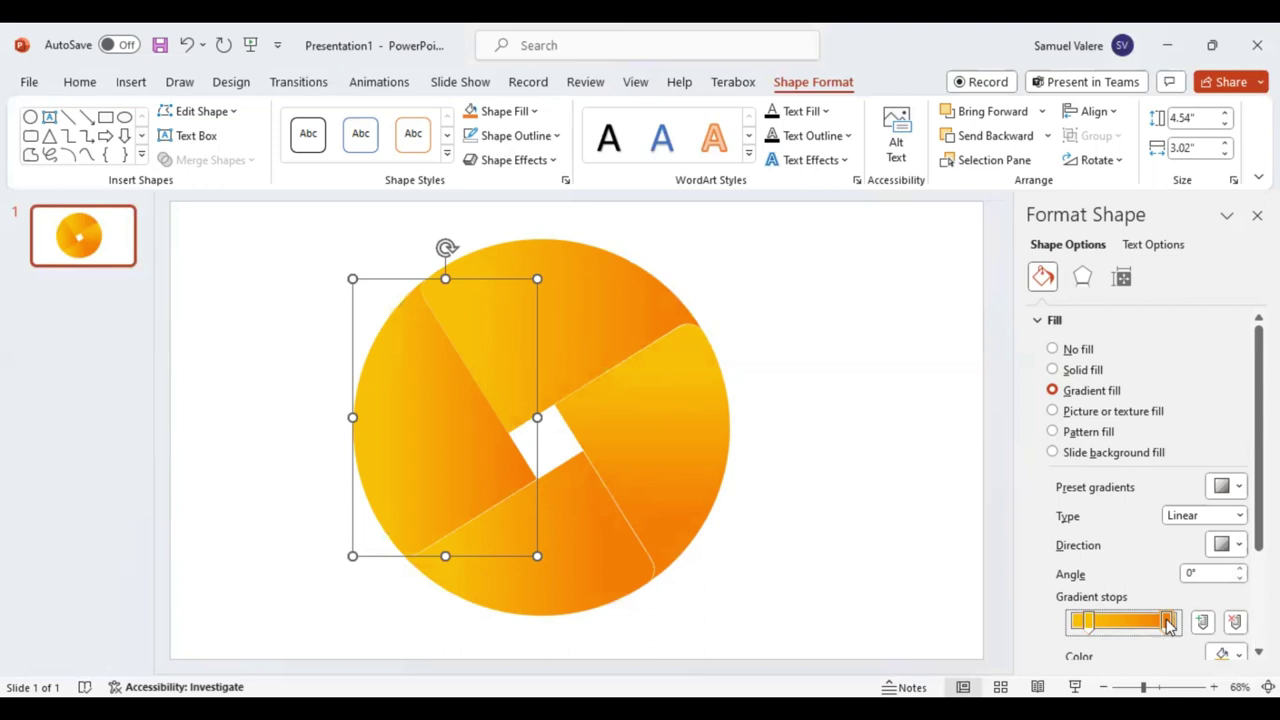
click(1238, 545)
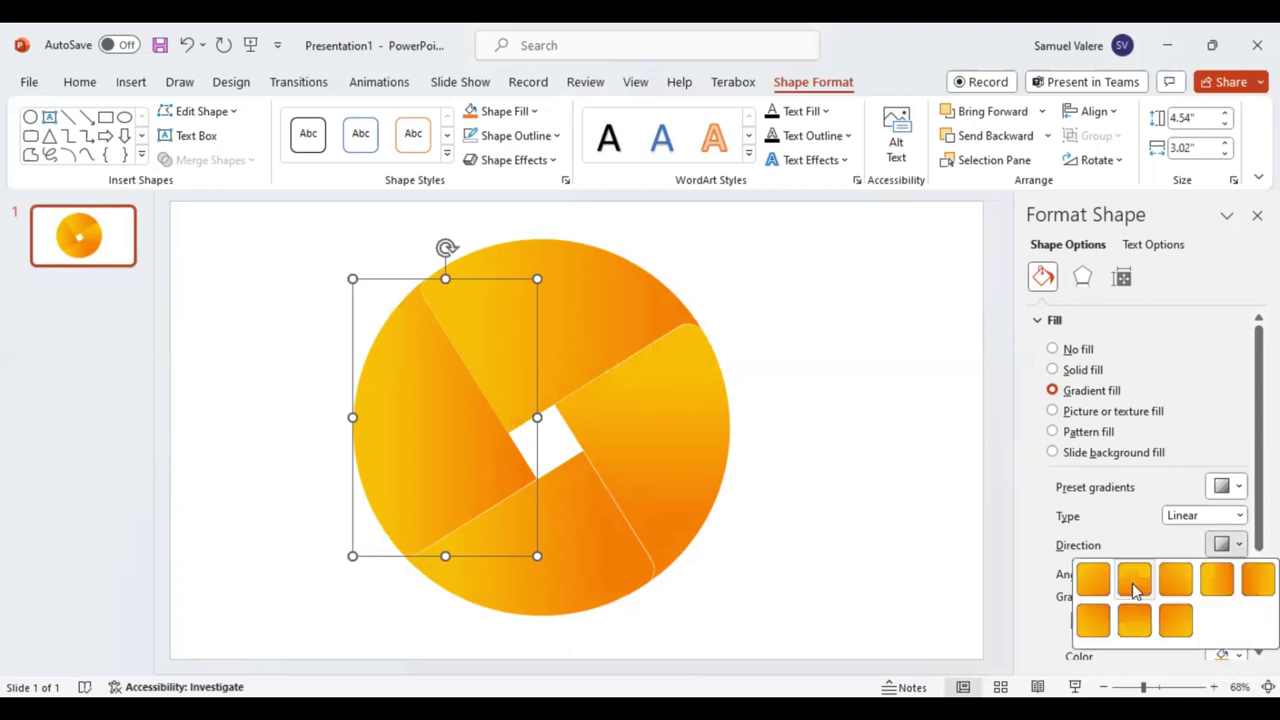
click(1134, 582)
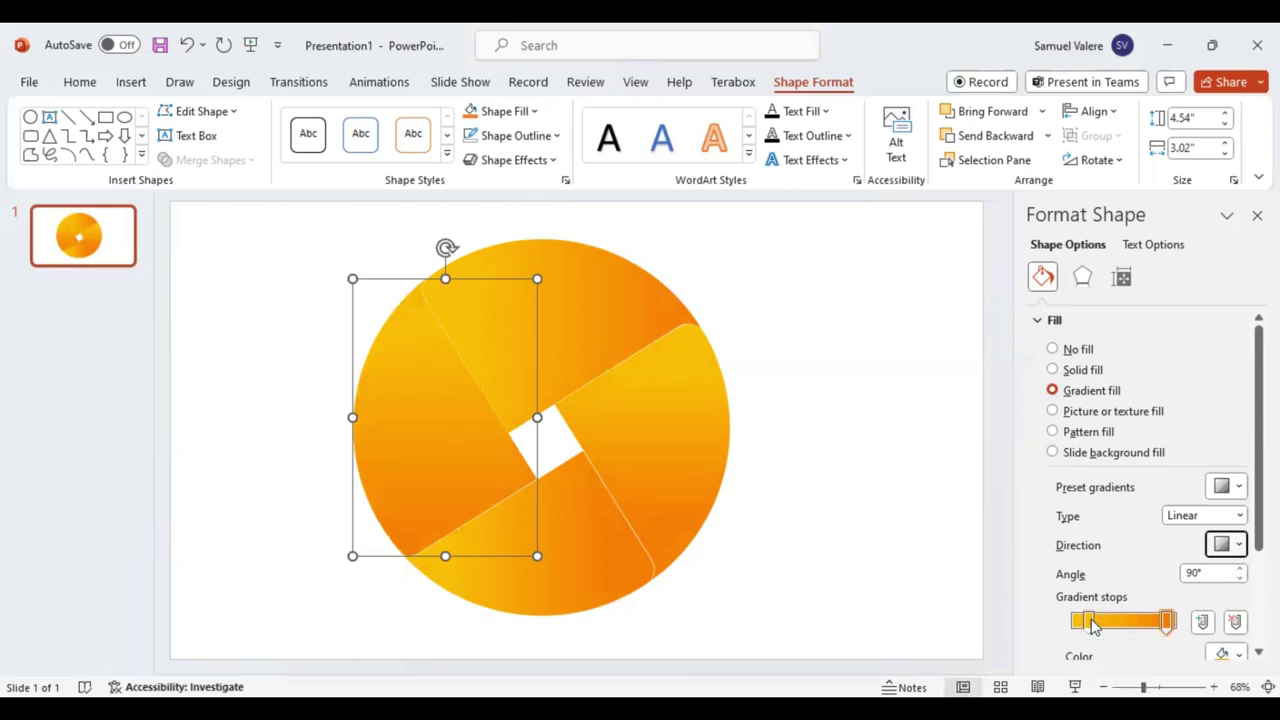
drag(1093, 625, 1083, 625)
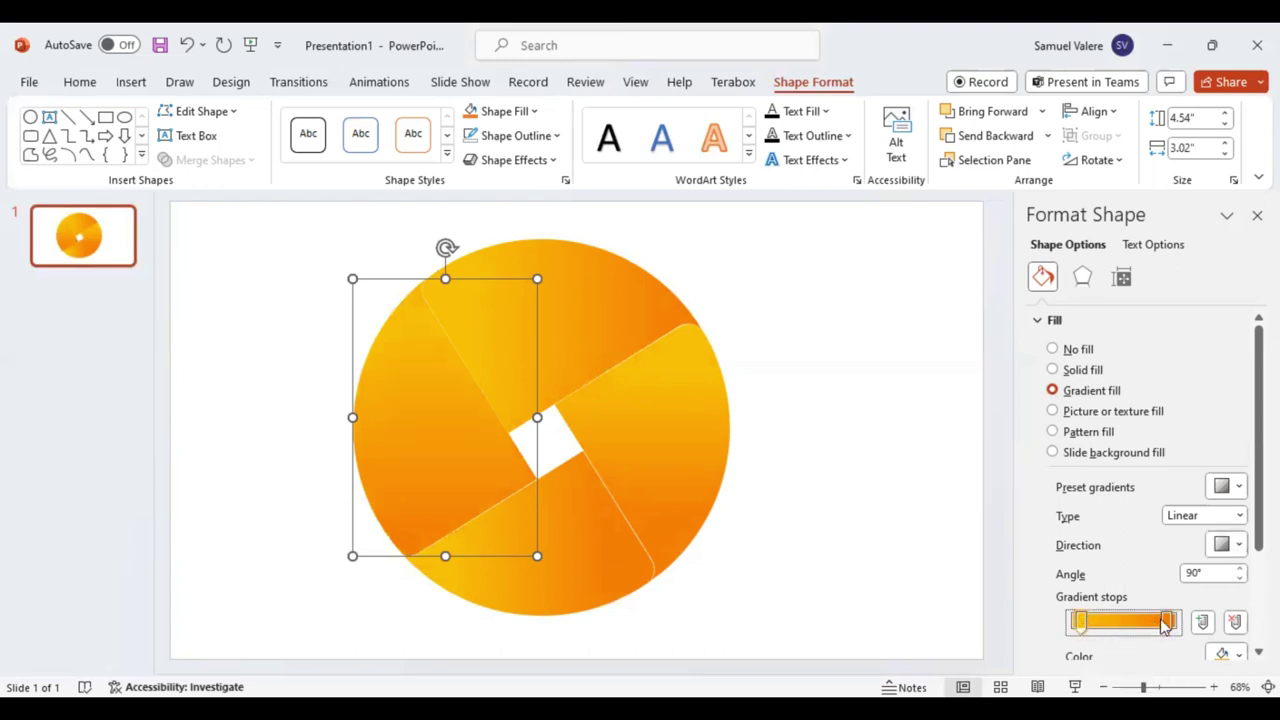
drag(1166, 623, 1172, 624)
Group all four gradient segments into one 6.18-inch object and nudge it slightly down-left
key(ctrl+a)
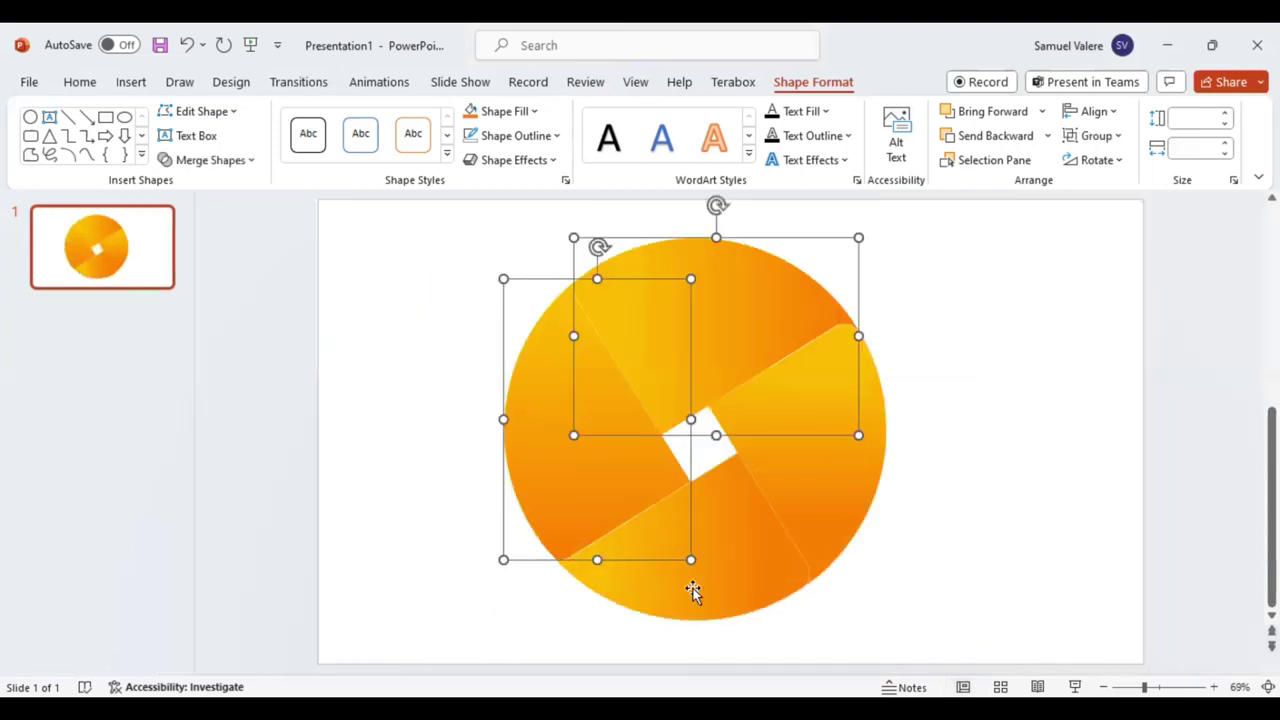
shift+click(679, 596)
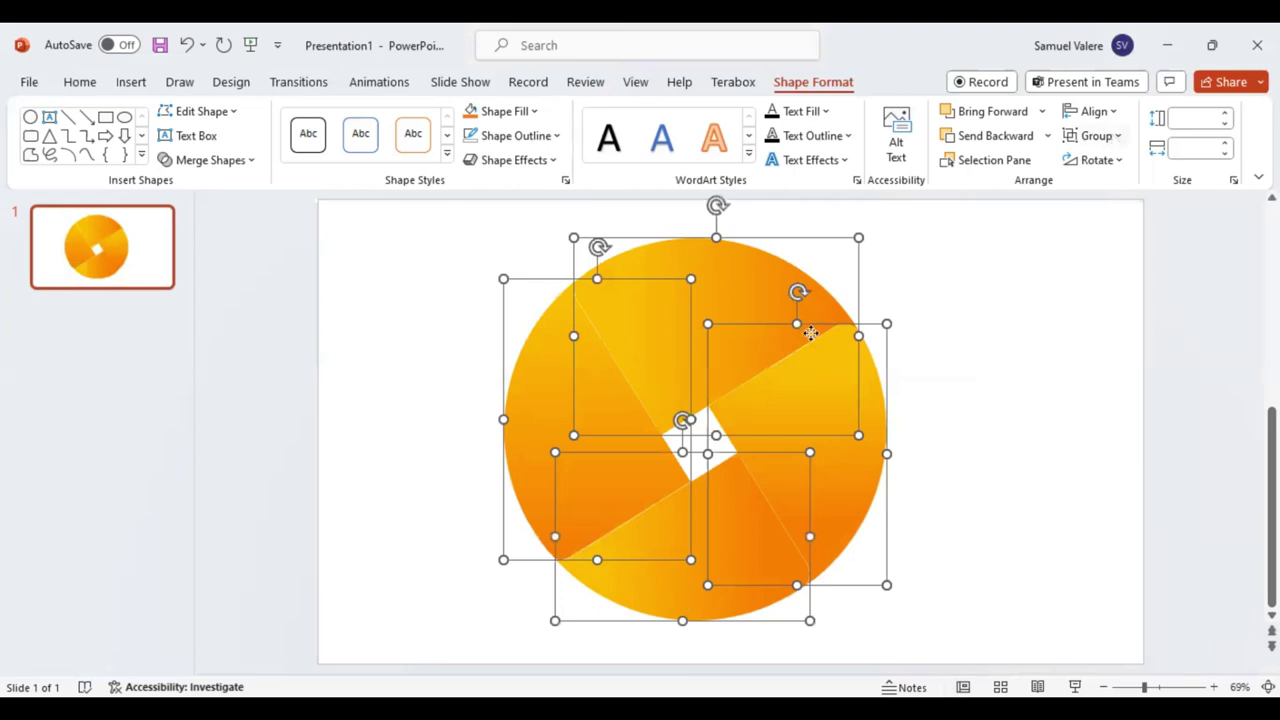
key(ctrl+g)
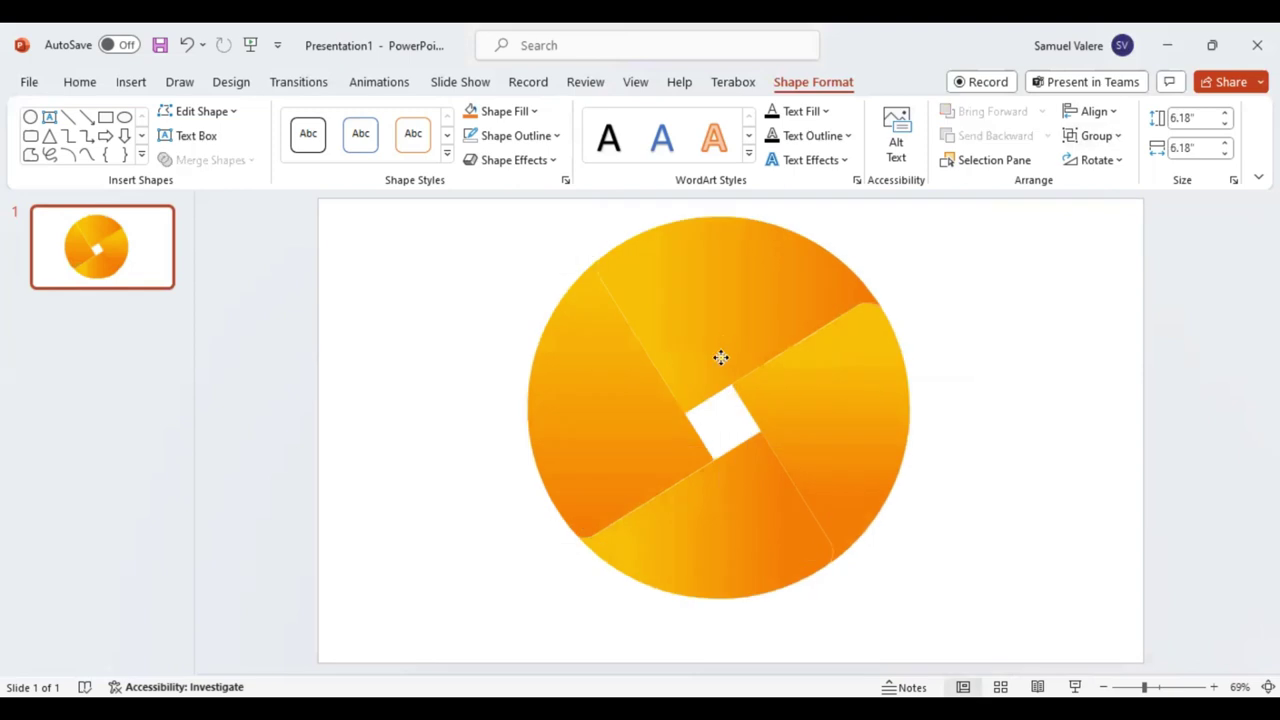
drag(721, 357, 713, 369)
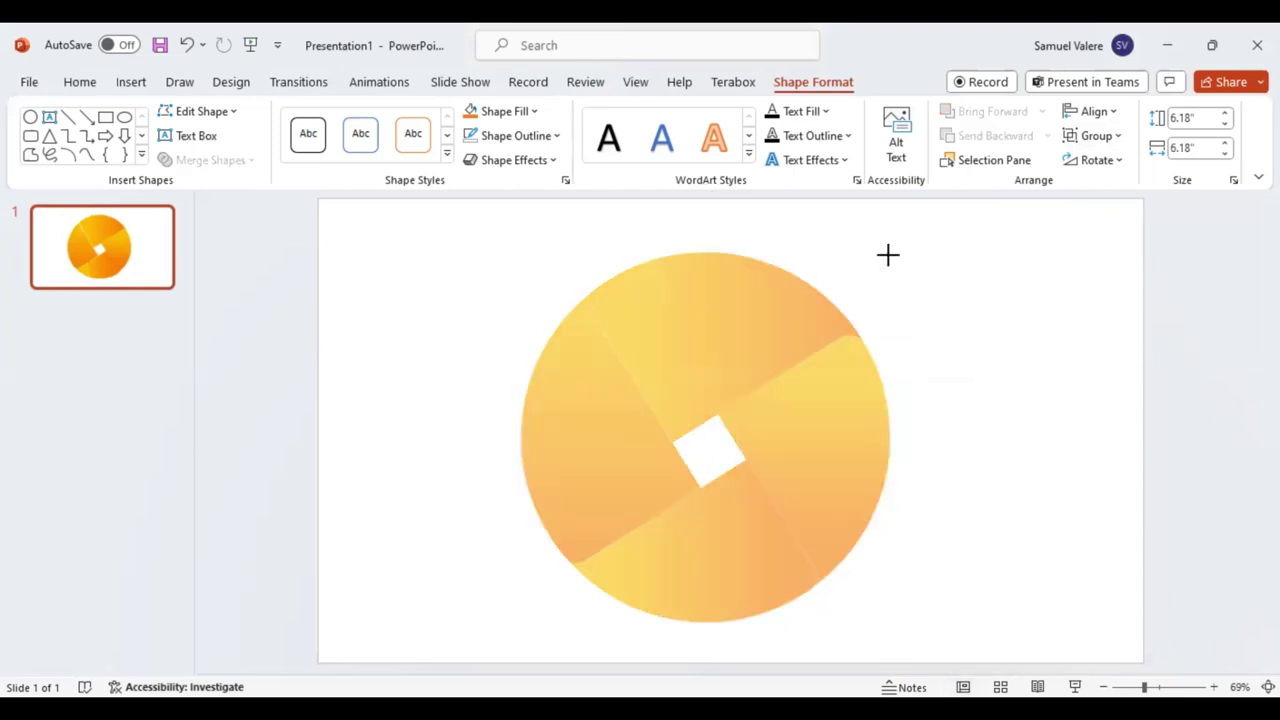